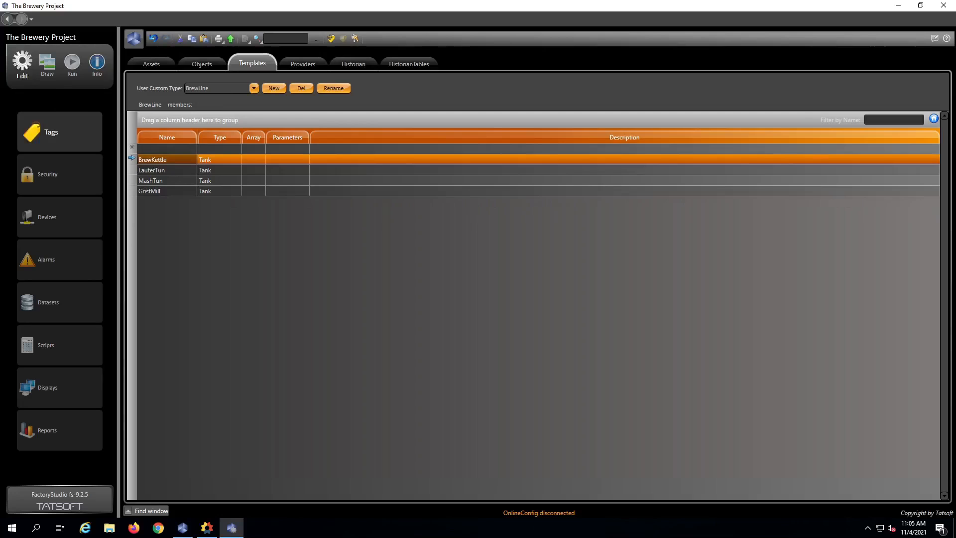
- Open the tag providers and examine which protocols are available for a new provider, without creating one
{"action": "left_click", "coordinate": [309, 62]}
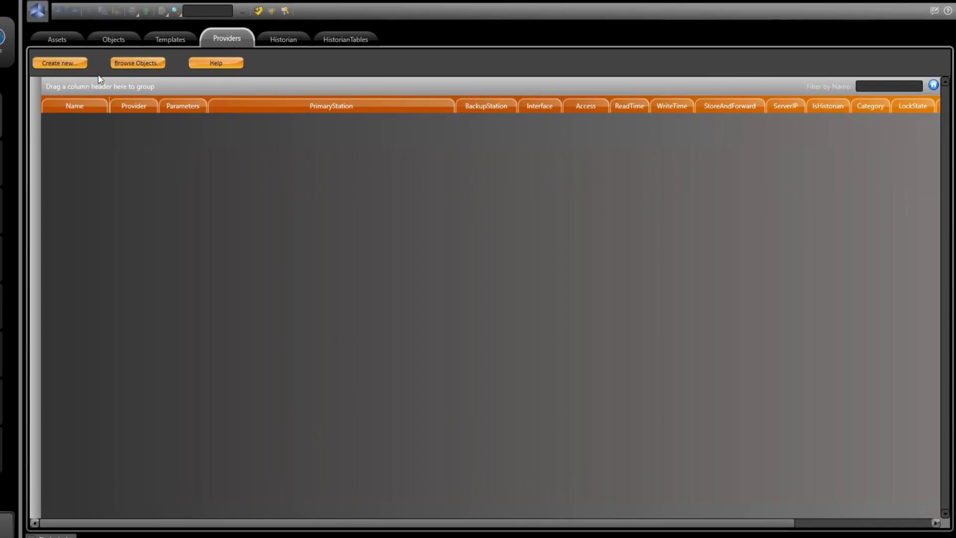
{"action": "left_click", "coordinate": [72, 64]}
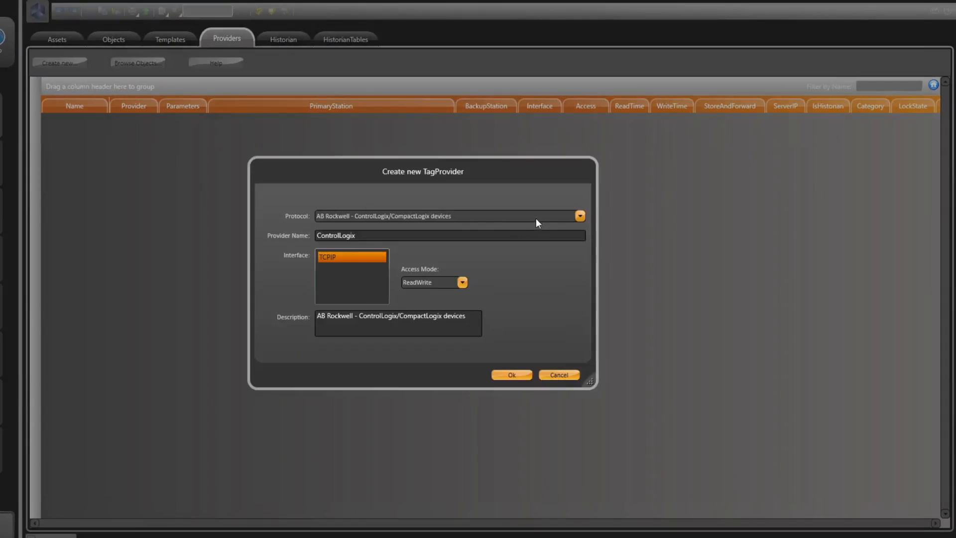
{"action": "left_click", "coordinate": [536, 218]}
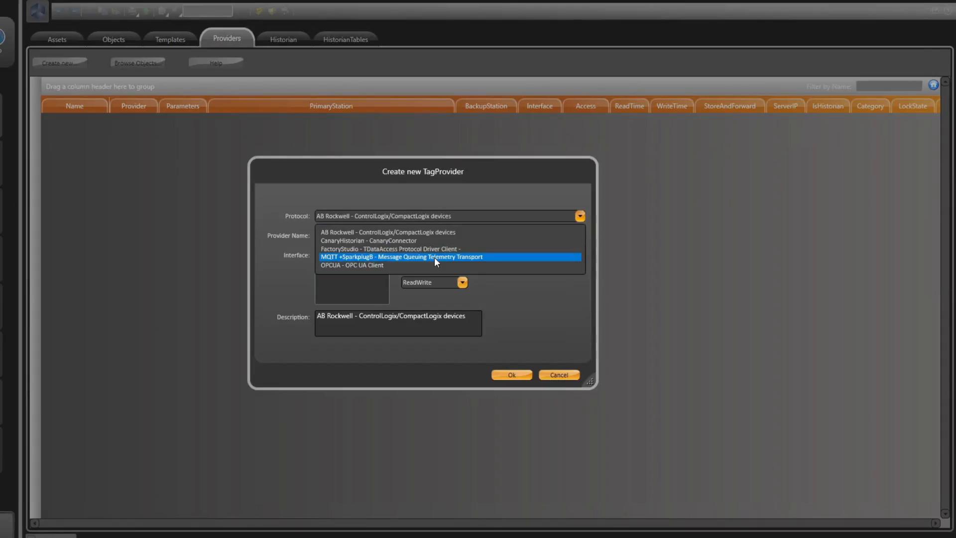
{"action": "left_click", "coordinate": [515, 306]}
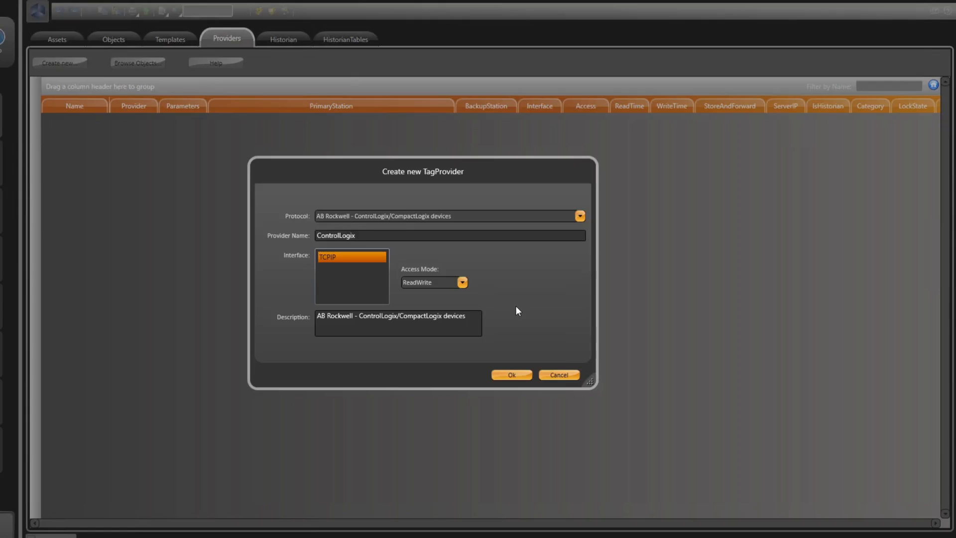
{"action": "left_click", "coordinate": [558, 376]}
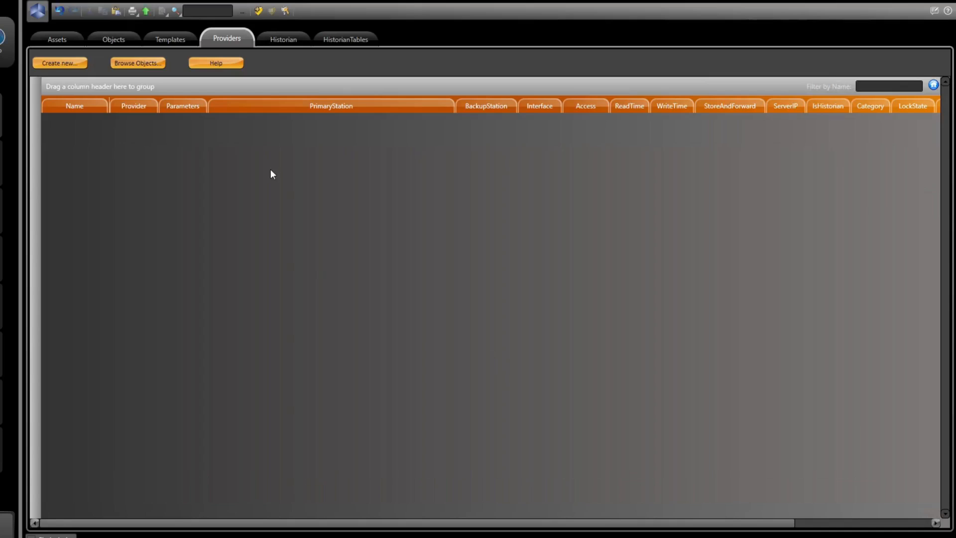
- Create a tag provider named CanaryHistorian using the CanaryHistorian - CanaryConnector protocol with ReadWrite access, not set as historian server
{"action": "left_click", "coordinate": [68, 63]}
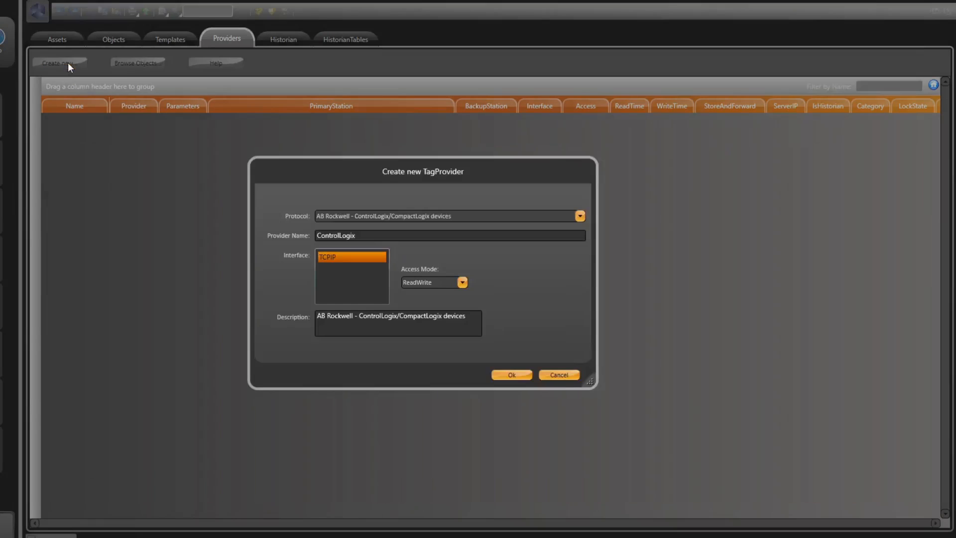
{"action": "left_click", "coordinate": [498, 215]}
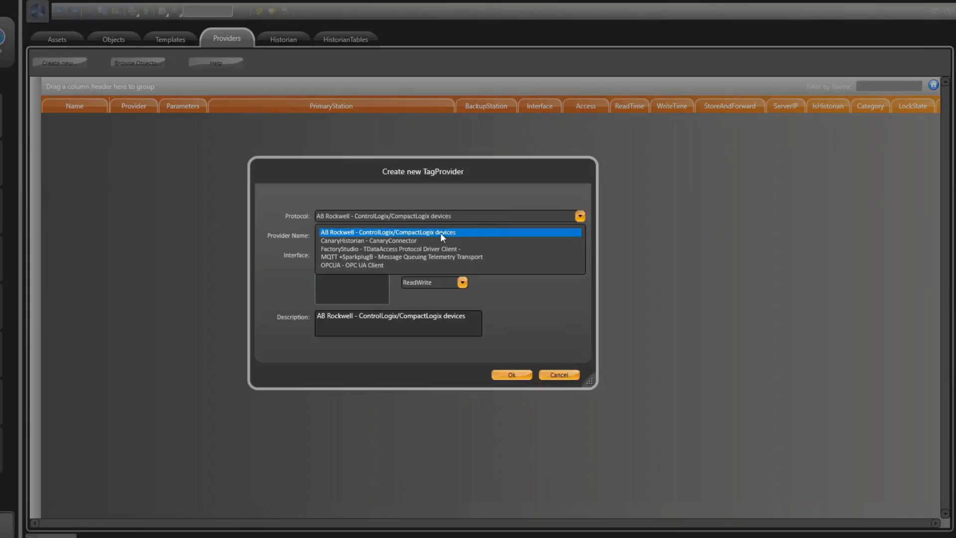
{"action": "left_click", "coordinate": [429, 241]}
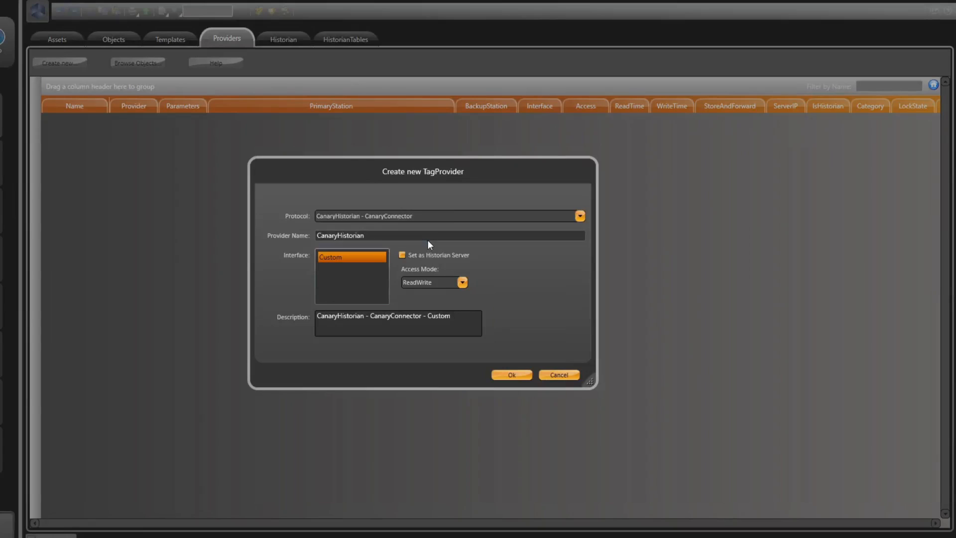
{"action": "left_click", "coordinate": [402, 255]}
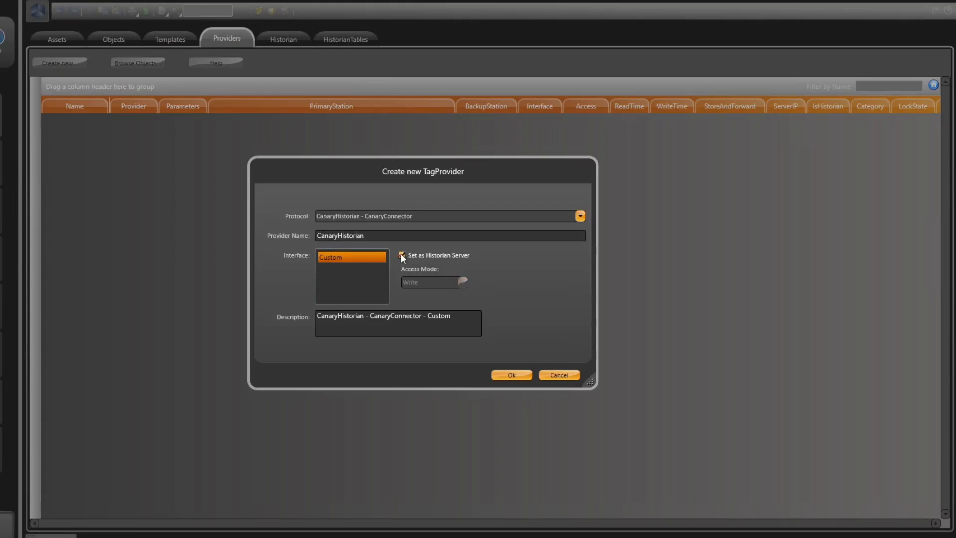
{"action": "left_click", "coordinate": [402, 255]}
{"action": "left_click", "coordinate": [512, 375]}
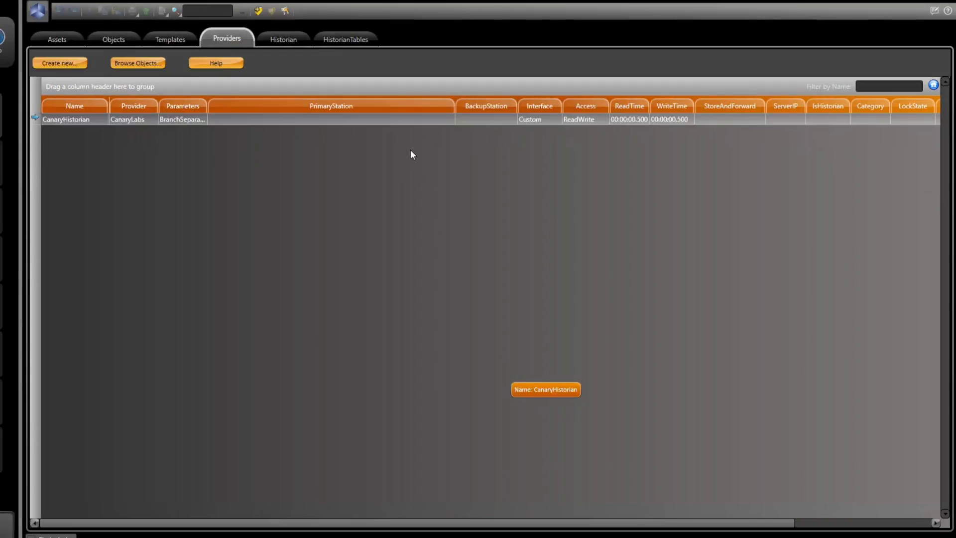
- Configure CanaryHistorian's primary station on localhost with anonymous connection and set its view to NewSW-2019
{"action": "left_click", "coordinate": [446, 121]}
{"action": "left_click", "coordinate": [447, 121]}
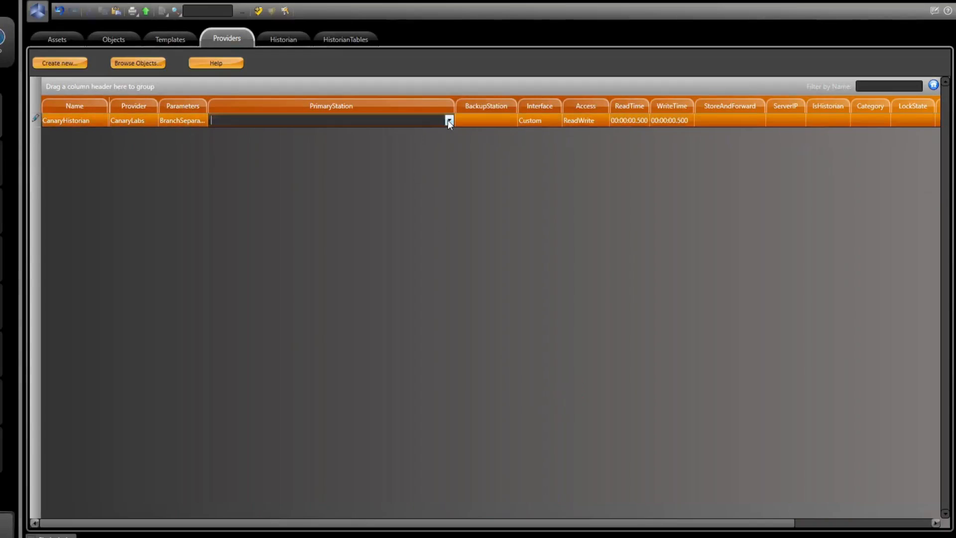
{"action": "left_click", "coordinate": [448, 120]}
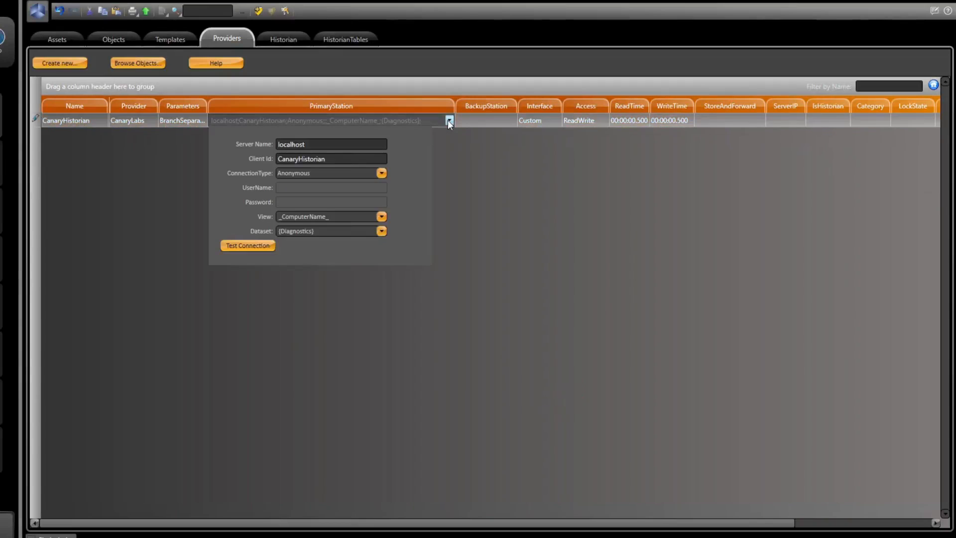
{"action": "left_click", "coordinate": [337, 145]}
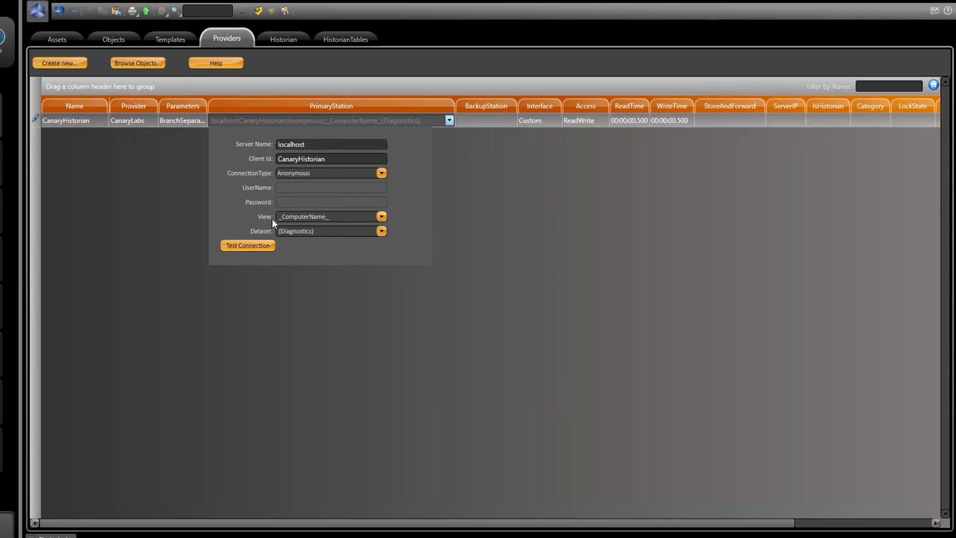
{"action": "left_click", "coordinate": [381, 217]}
{"action": "left_click", "coordinate": [344, 239]}
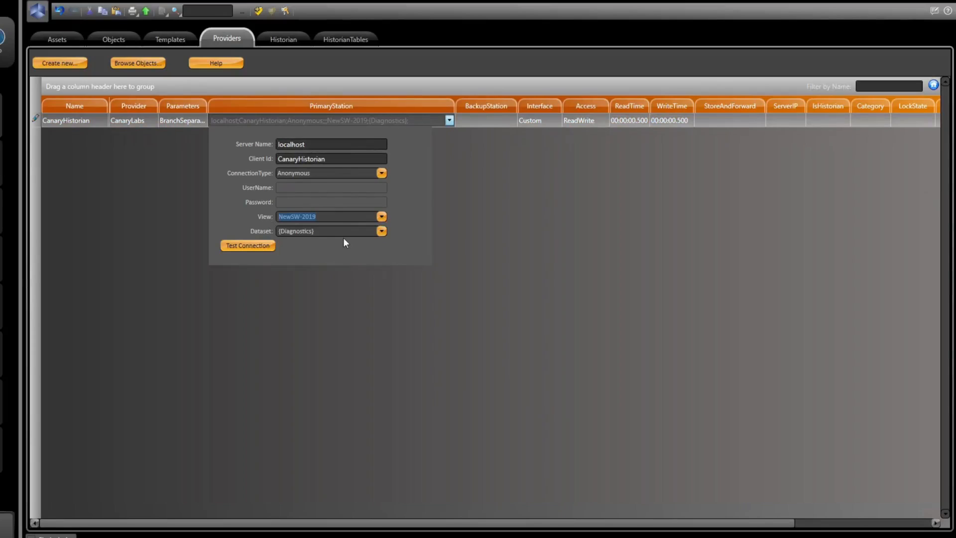
- Clear the dataset of CanaryHistorian's primary station and test the connection
{"action": "left_click", "coordinate": [383, 230]}
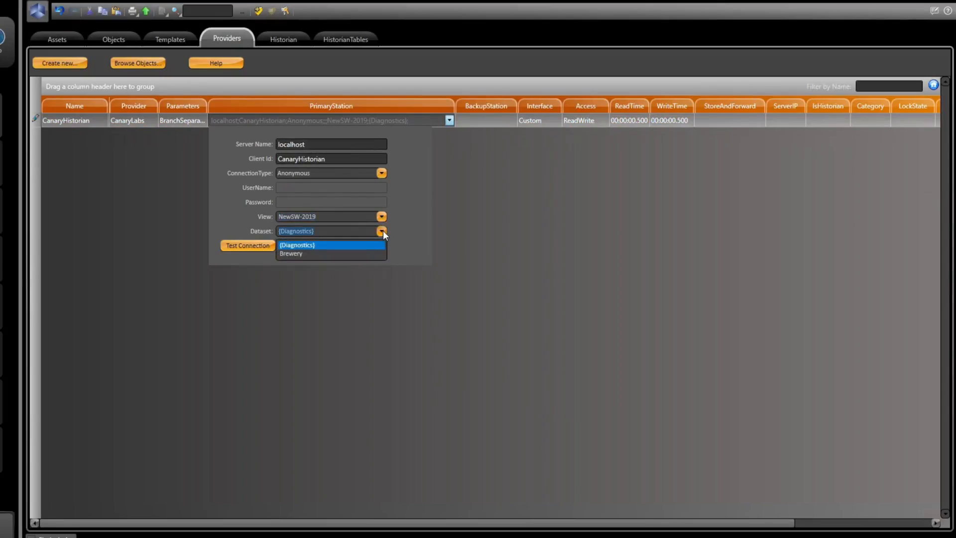
{"action": "left_click", "coordinate": [357, 234]}
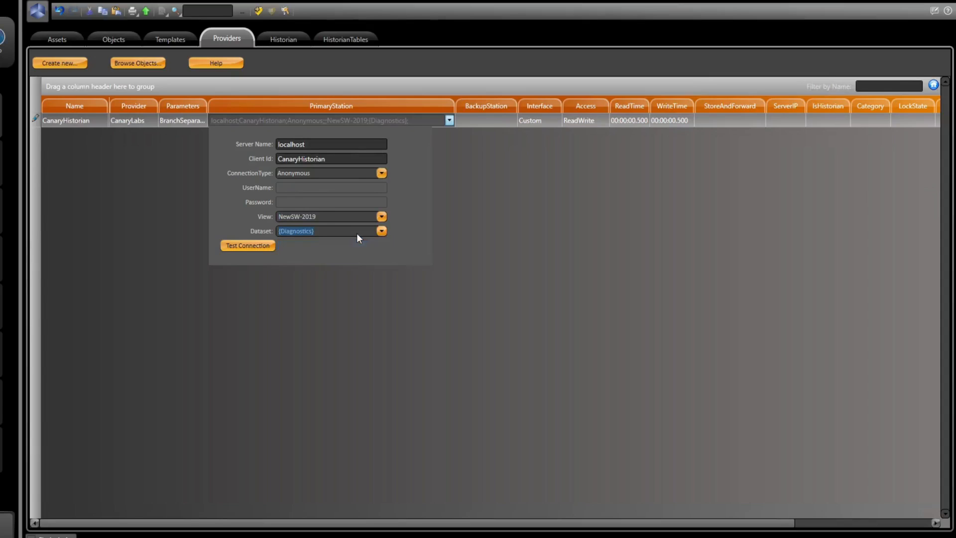
{"action": "key", "text": "BackSpace"}
{"action": "left_click", "coordinate": [253, 244]}
{"action": "left_click", "coordinate": [494, 155]}
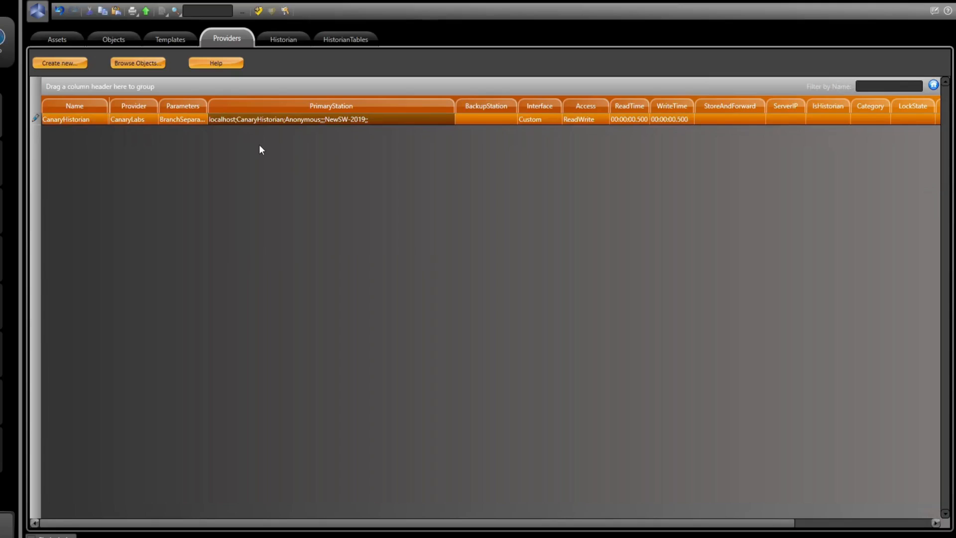
- Add a new level named Canary under Root in the asset tree
{"action": "left_click", "coordinate": [57, 39]}
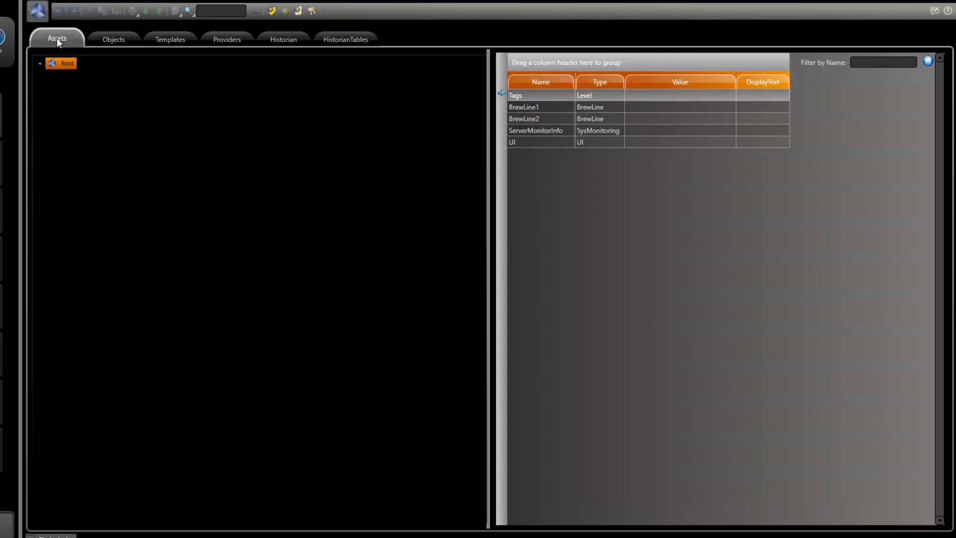
{"action": "right_click", "coordinate": [69, 63]}
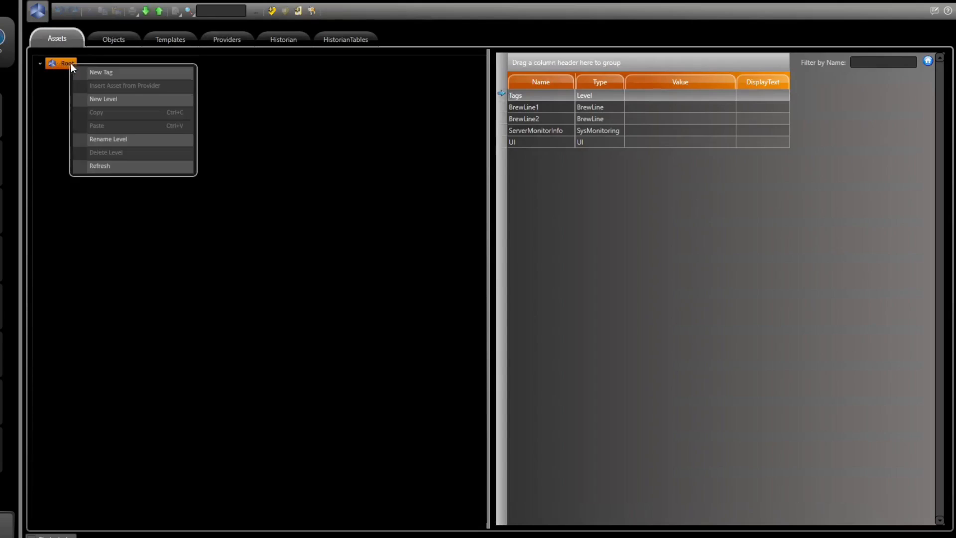
{"action": "left_click", "coordinate": [99, 99]}
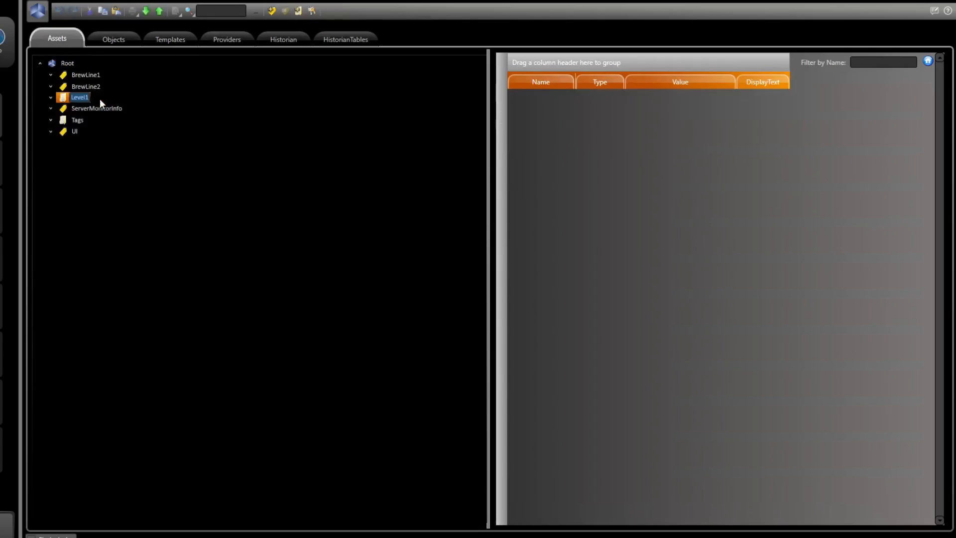
{"action": "type", "text": "Canary"}
{"action": "key", "text": "Return"}
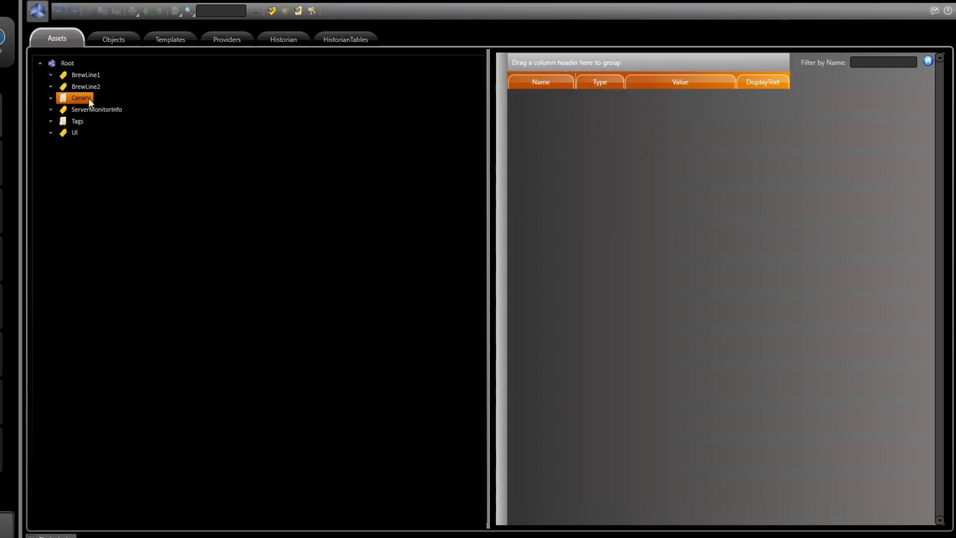
- Insert the Brewery asset from the CanaryHistorian provider into the Canary level
{"action": "right_click", "coordinate": [77, 97]}
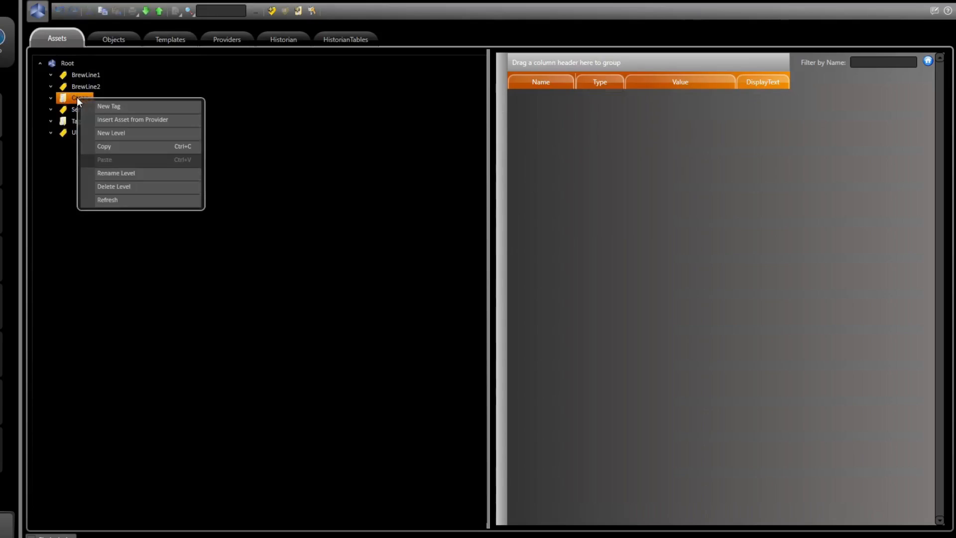
{"action": "left_click", "coordinate": [136, 118]}
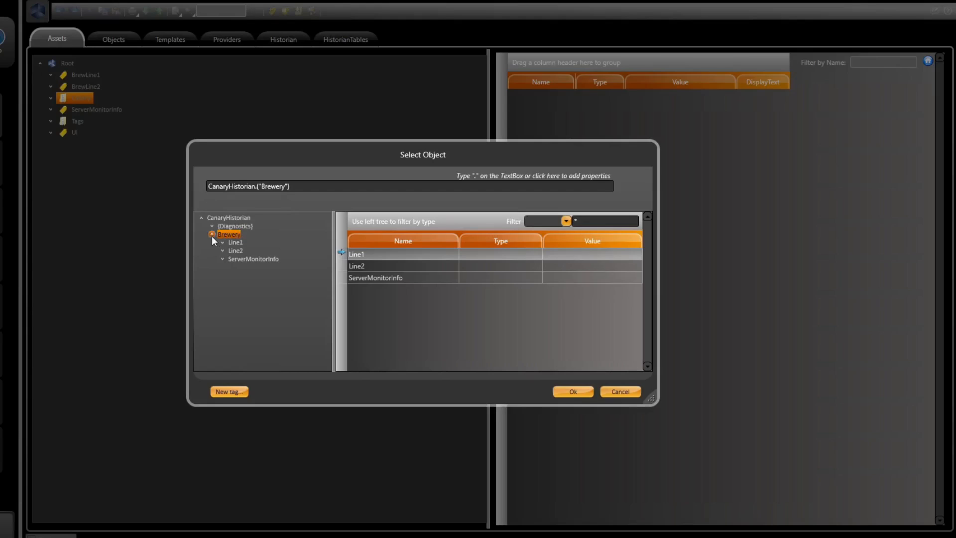
{"action": "left_click", "coordinate": [581, 392]}
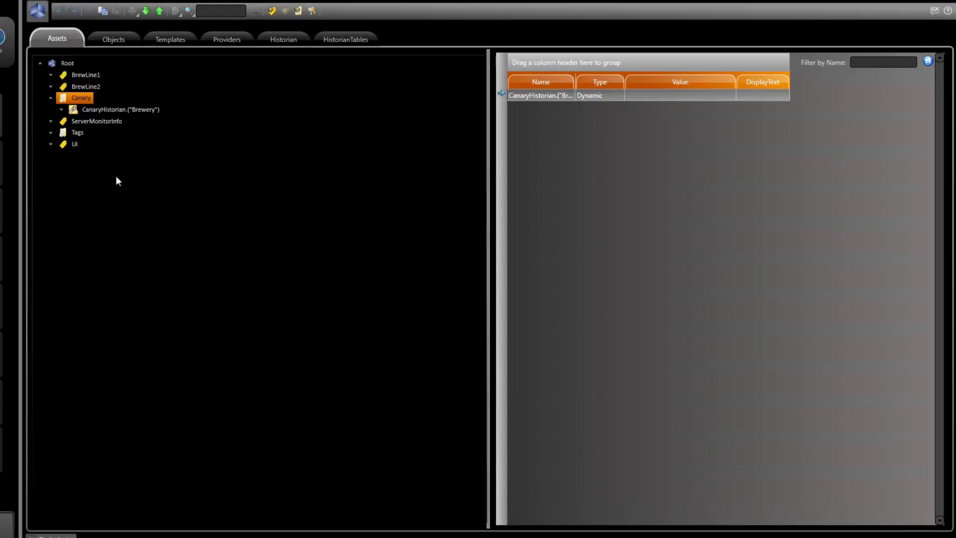
- Expand the inserted Brewery asset with Line1, Line2 and Line1's BrewKettle to examine its structure
{"action": "left_click", "coordinate": [63, 109]}
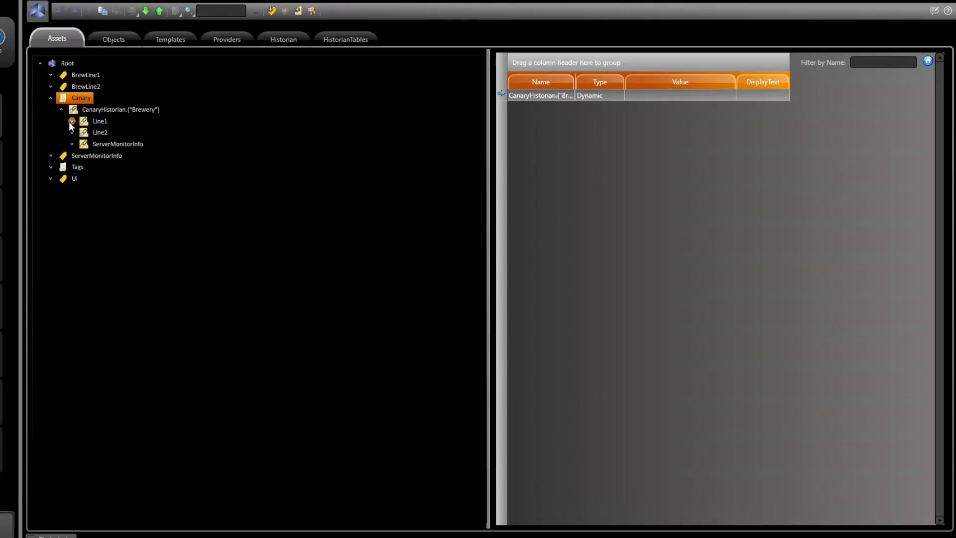
{"action": "left_click", "coordinate": [72, 121]}
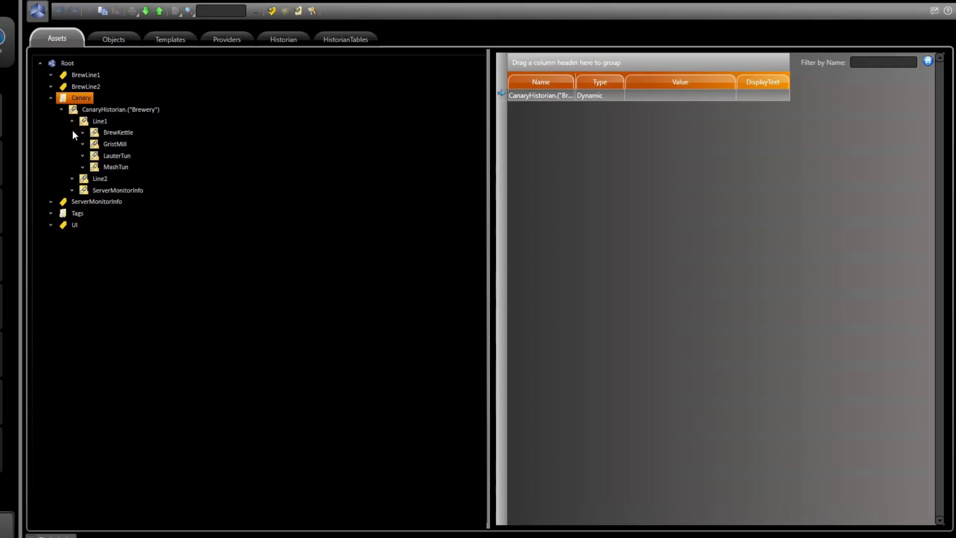
{"action": "left_click", "coordinate": [72, 179]}
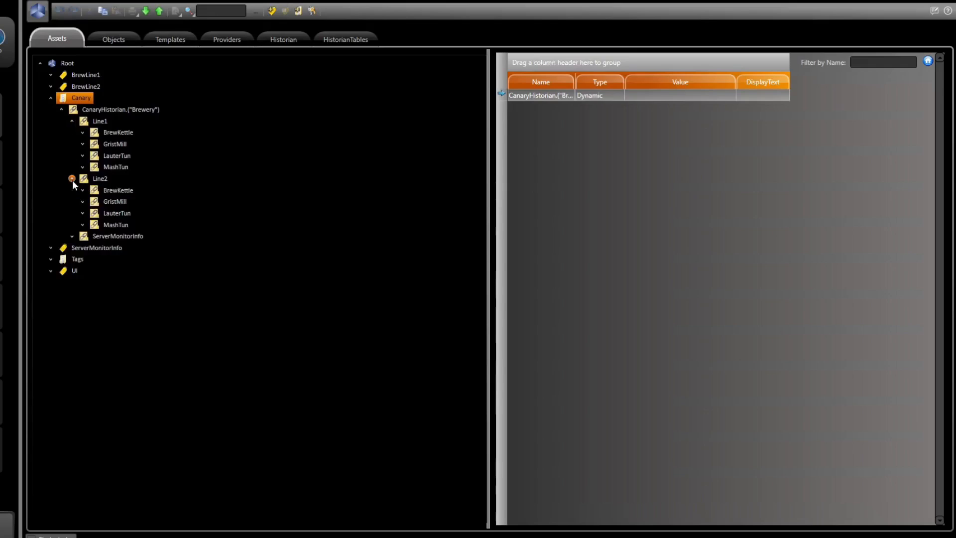
{"action": "left_click", "coordinate": [83, 133]}
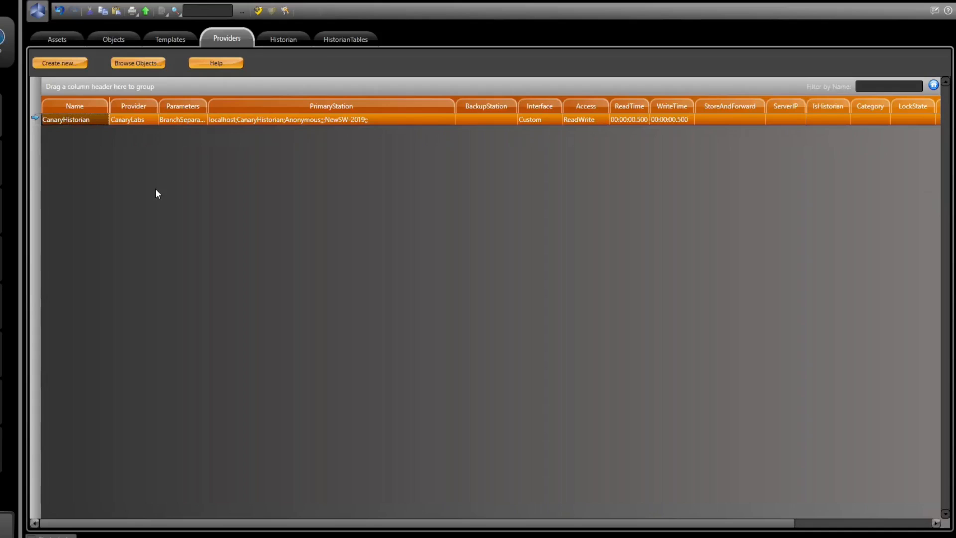
- Create a tag provider named Mosquitto using the MQTT +SparkplugB protocol over TCPIP with Read access
{"action": "left_click", "coordinate": [65, 64]}
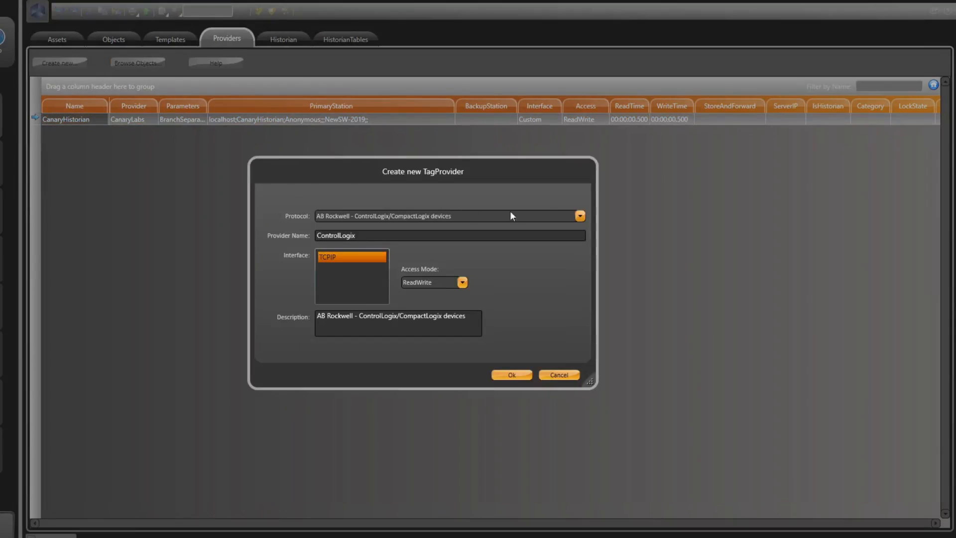
{"action": "left_click", "coordinate": [564, 217]}
{"action": "left_click", "coordinate": [422, 257]}
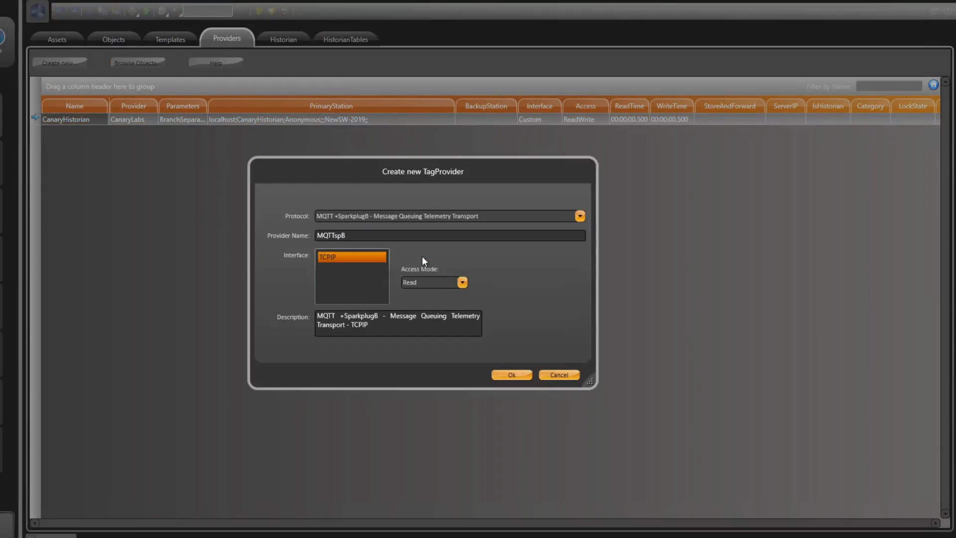
{"action": "left_click_drag", "start_coordinate": [379, 236], "coordinate": [292, 241]}
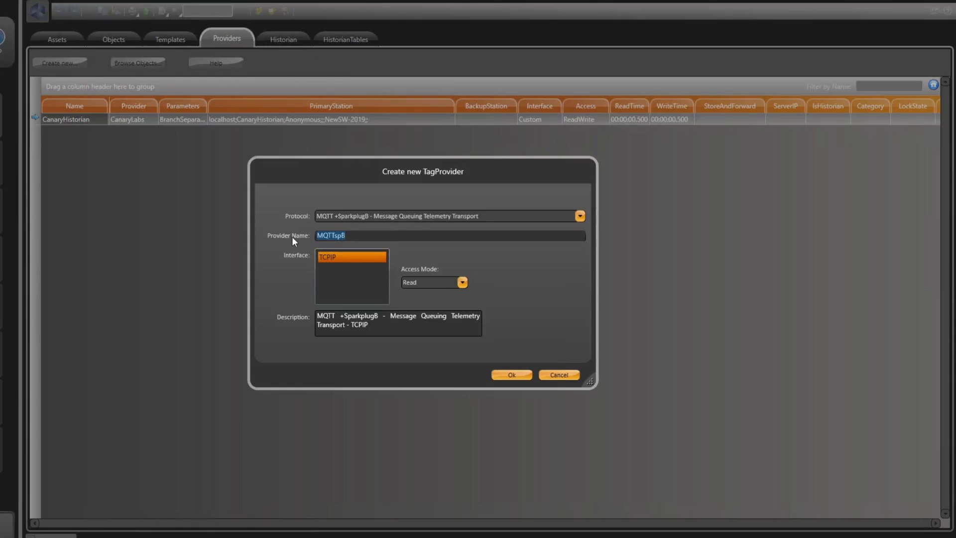
{"action": "type", "text": "Mosquitto"}
{"action": "left_click", "coordinate": [513, 375]}
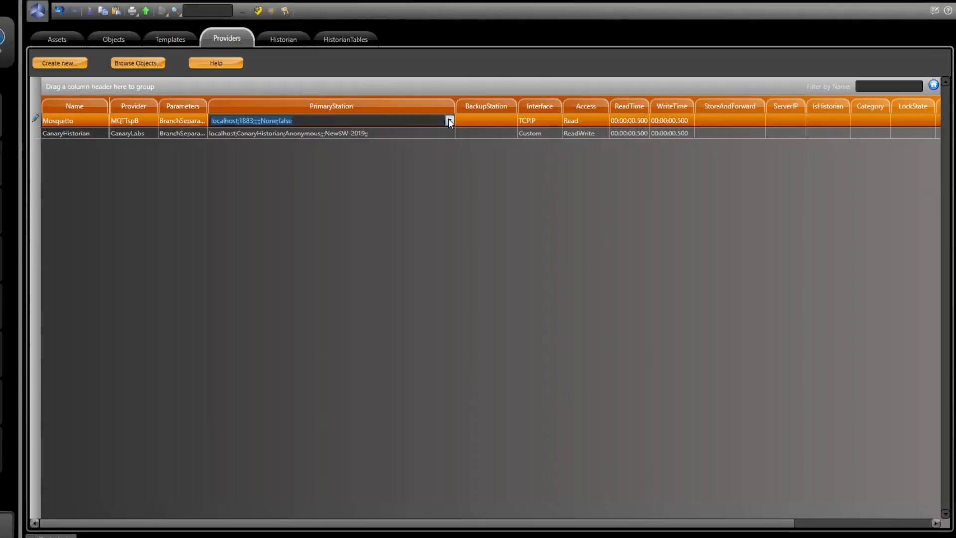
- Set the broker URL of Mosquitto's primary station to 192.168.111.194
{"action": "left_click", "coordinate": [449, 121]}
{"action": "double_click", "coordinate": [313, 140]}
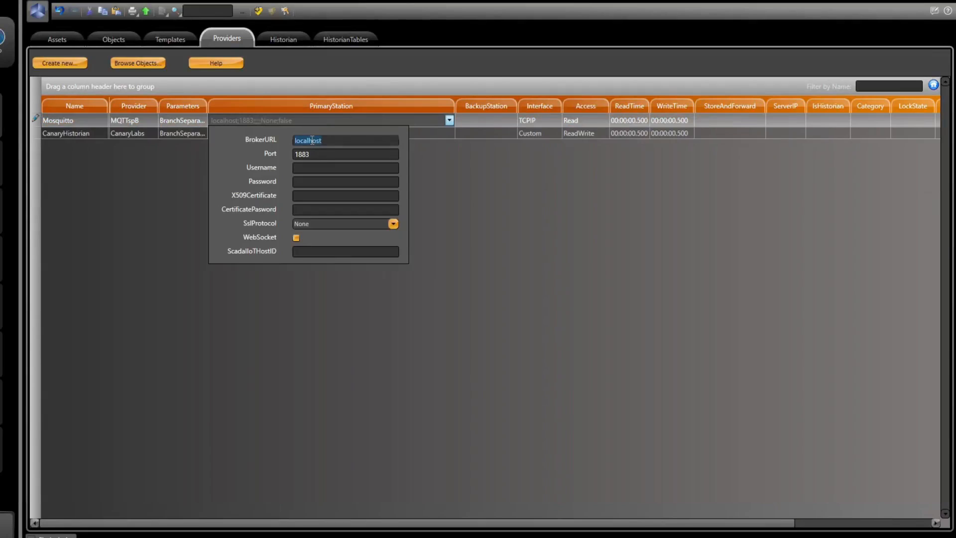
{"action": "type", "text": "192.16"}
{"action": "type", "text": "8"}
{"action": "type", "text": ".111"}
{"action": "type", "text": "."}
{"action": "key", "text": "BackSpace"}
{"action": "type", "text": "1.194"}
{"action": "key", "text": "Return"}
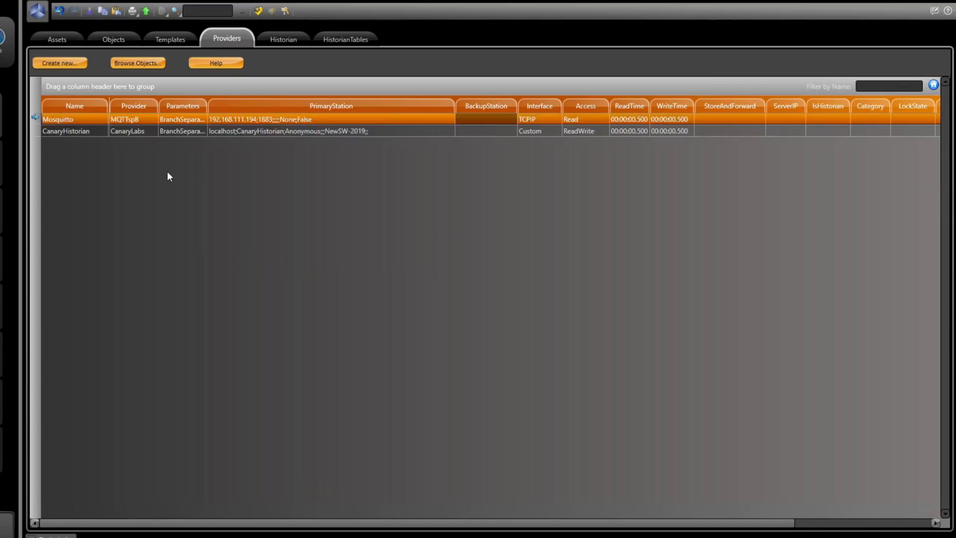
- Create a tag provider named EMQx using the MQTT +SparkplugB protocol over TCPIP with Read access
{"action": "left_click", "coordinate": [55, 63]}
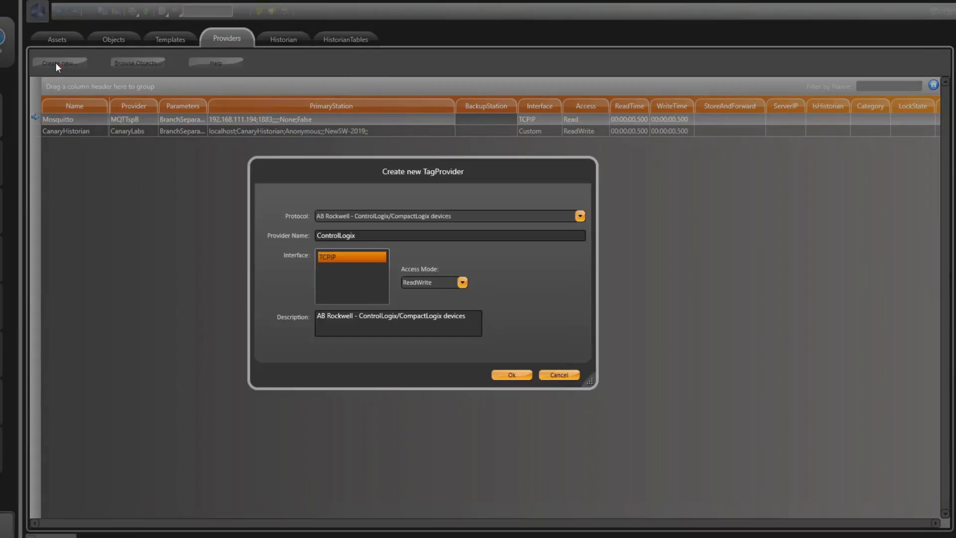
{"action": "left_click", "coordinate": [486, 215]}
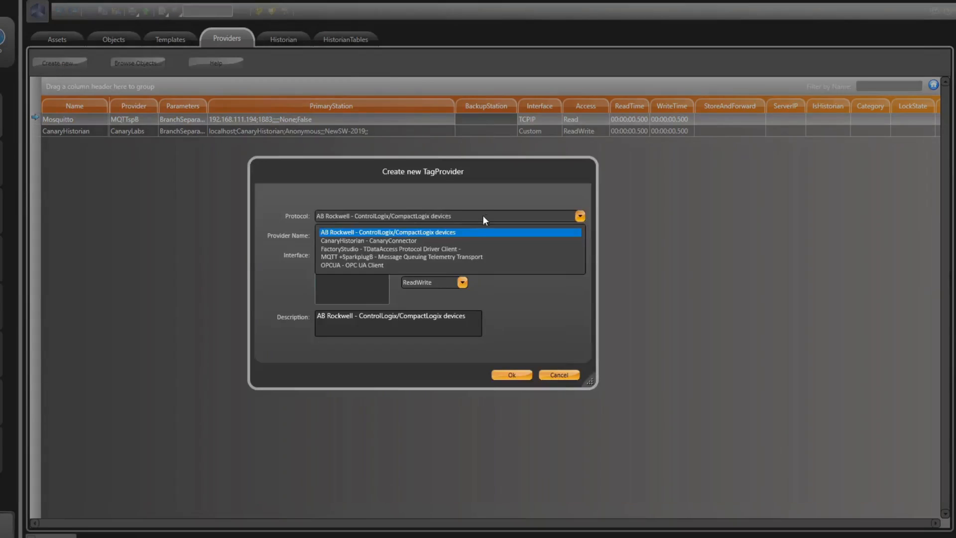
{"action": "left_click", "coordinate": [420, 256]}
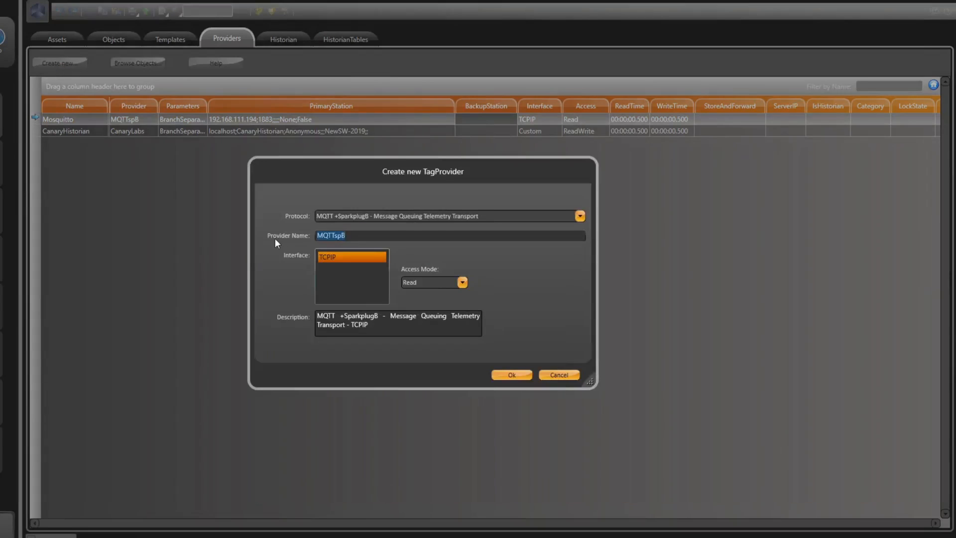
{"action": "type", "text": "EMQx"}
{"action": "left_click", "coordinate": [508, 376]}
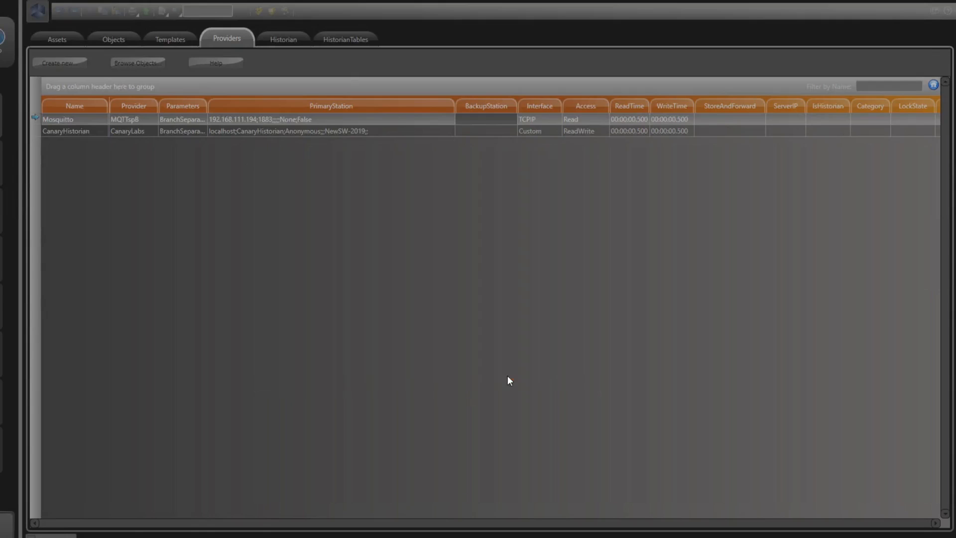
- Set the broker URL of EMQx's primary station to 192.168.111.165
{"action": "left_click", "coordinate": [450, 120]}
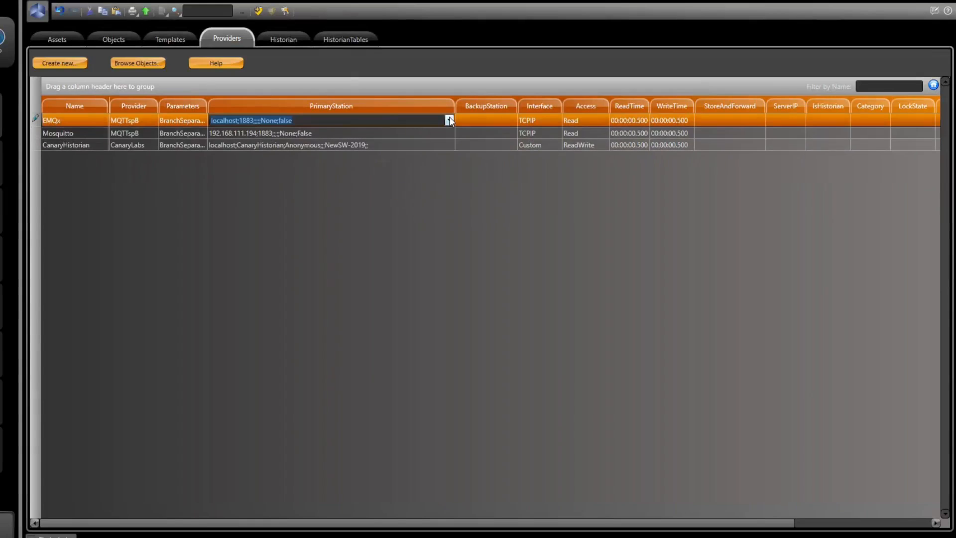
{"action": "left_click", "coordinate": [450, 120]}
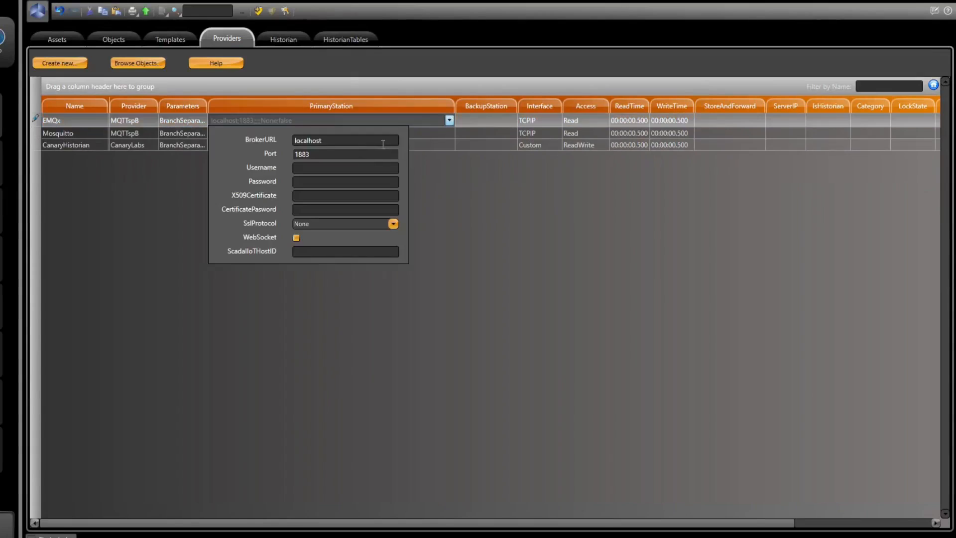
{"action": "double_click", "coordinate": [322, 141]}
{"action": "type", "text": "192.168"}
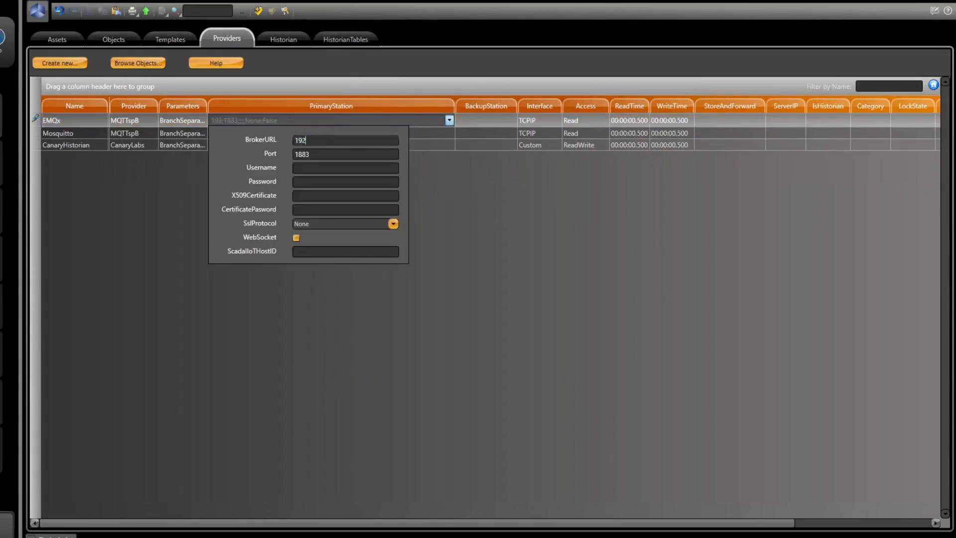
{"action": "type", "text": ".111.165"}
{"action": "key", "text": "Return"}
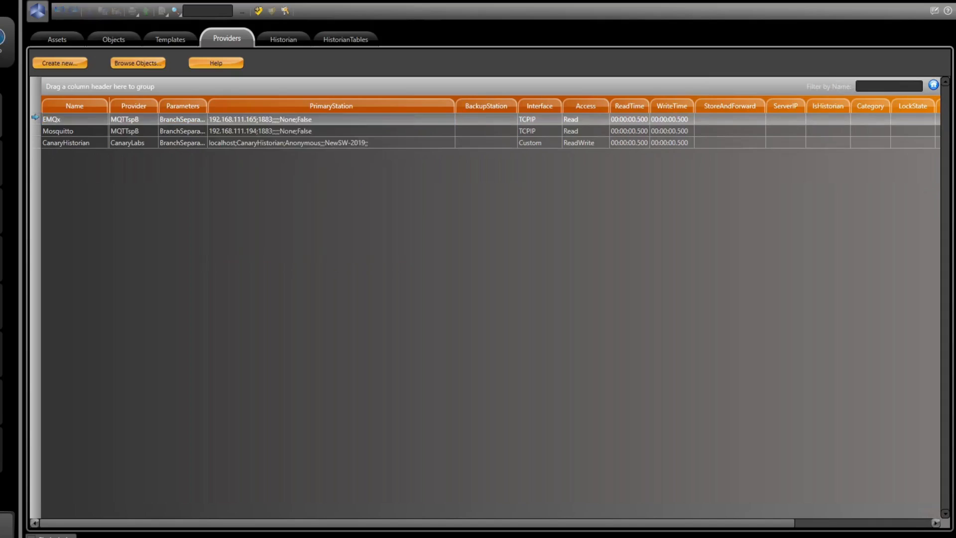
{"action": "left_click", "coordinate": [443, 131]}
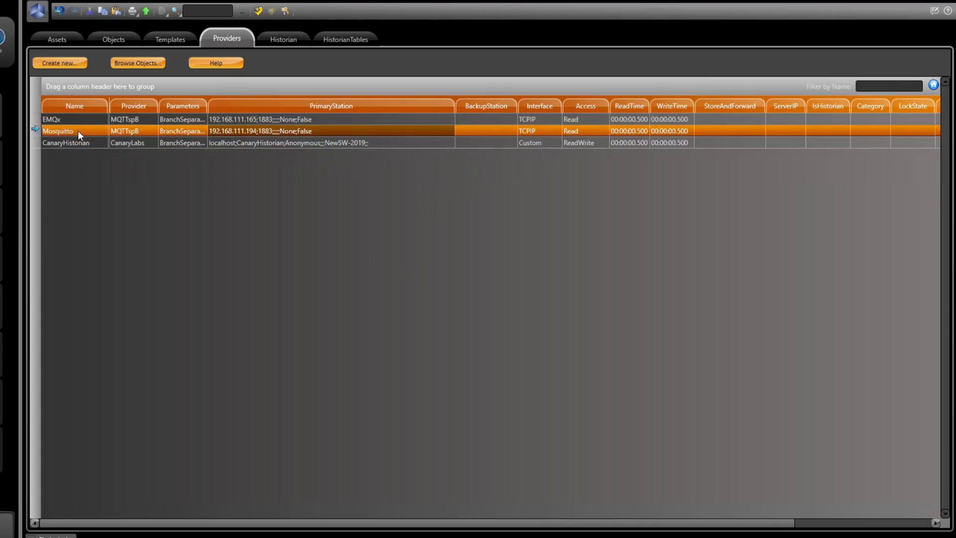
- Add a new level named MQTT under Root in the asset tree
{"action": "left_click", "coordinate": [56, 40]}
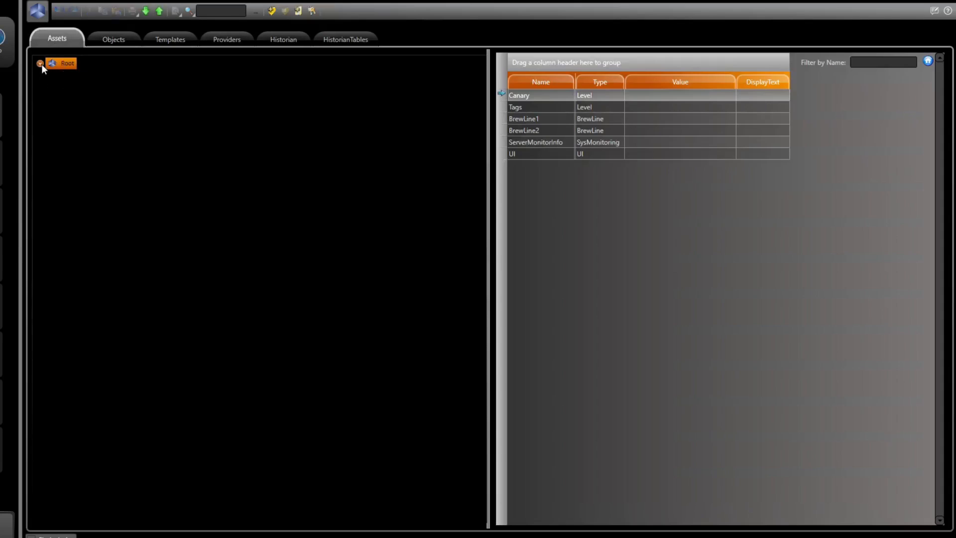
{"action": "left_click", "coordinate": [40, 64]}
{"action": "right_click", "coordinate": [53, 61]}
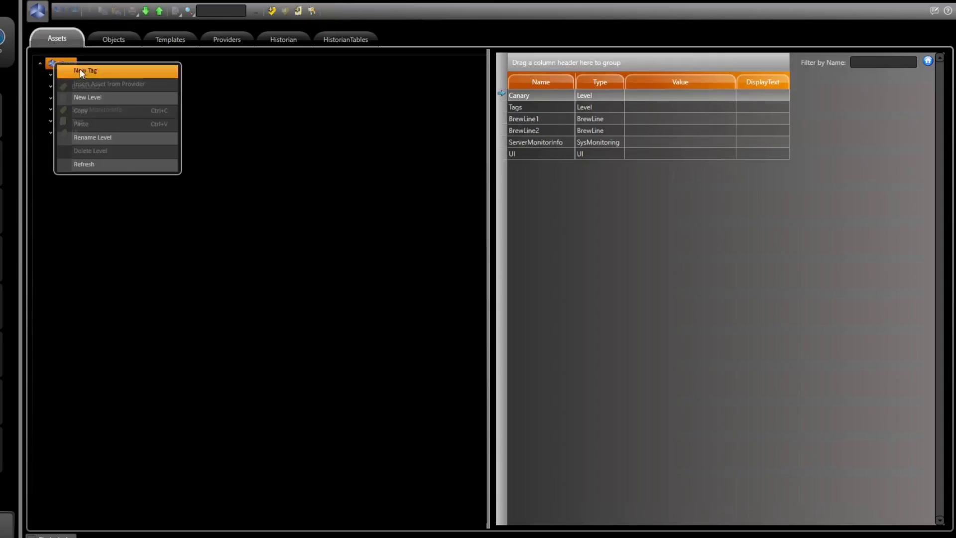
{"action": "left_click", "coordinate": [94, 97]}
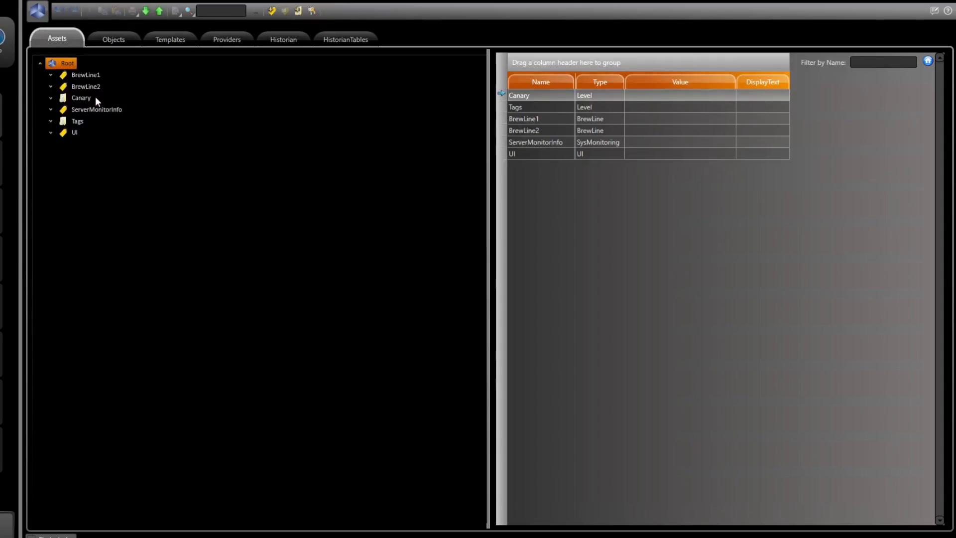
{"action": "type", "text": "MQTT"}
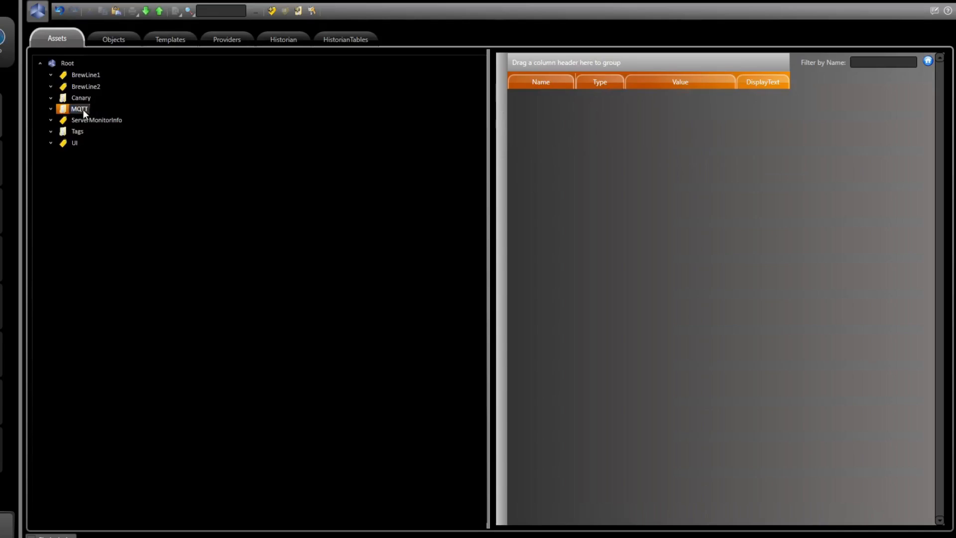
{"action": "key", "text": "Return"}
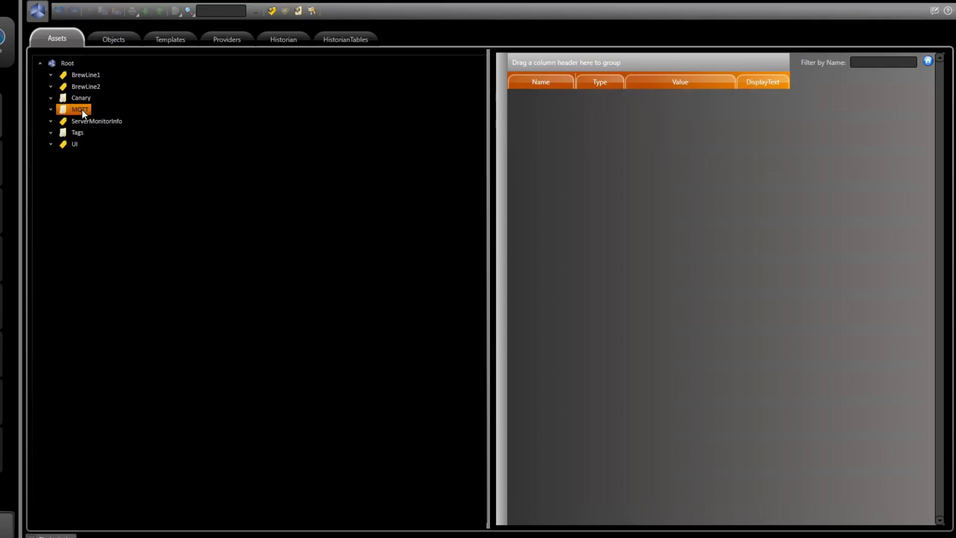
- Insert the Home asset from the EMQx provider into the MQTT level
{"action": "right_click", "coordinate": [82, 109]}
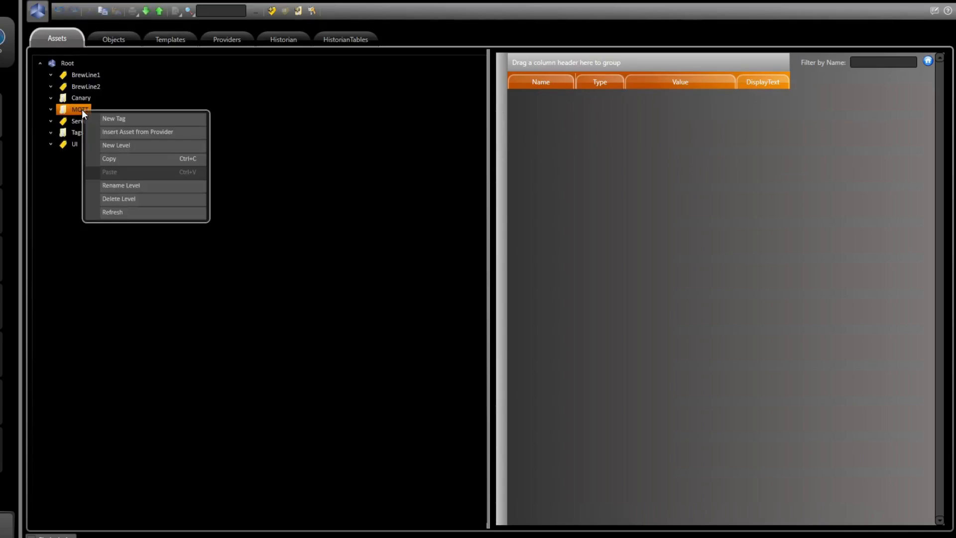
{"action": "left_click", "coordinate": [140, 133]}
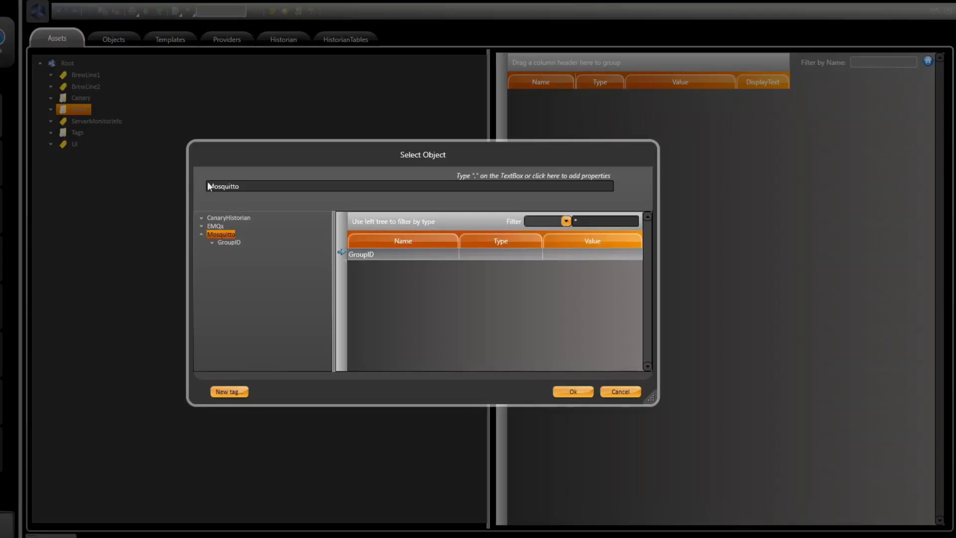
{"action": "left_click", "coordinate": [202, 227]}
{"action": "left_click", "coordinate": [211, 235]}
{"action": "left_click", "coordinate": [224, 235]}
{"action": "left_click", "coordinate": [575, 392]}
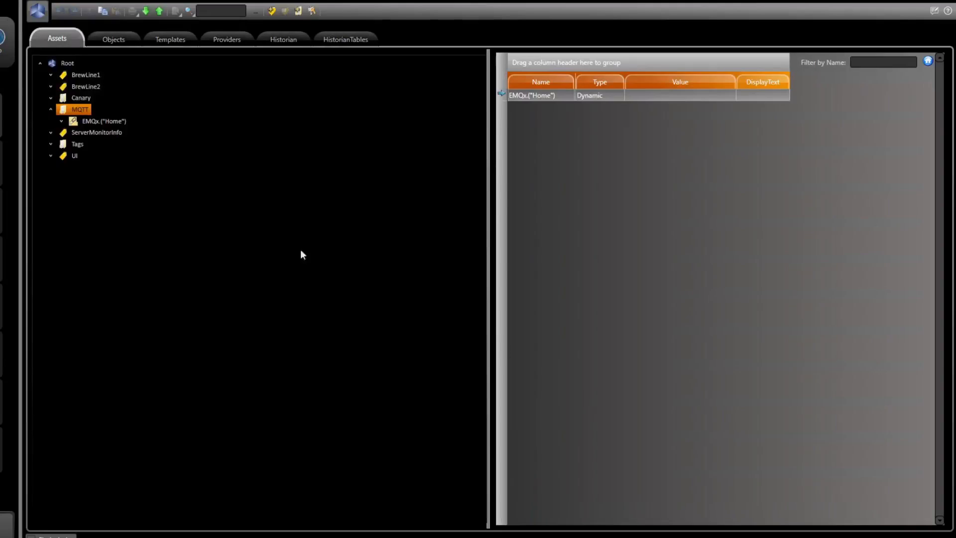
- Insert the GroupID/NodeID/DeviceID asset from the Mosquitto provider into the MQTT level
{"action": "double_click", "coordinate": [124, 127]}
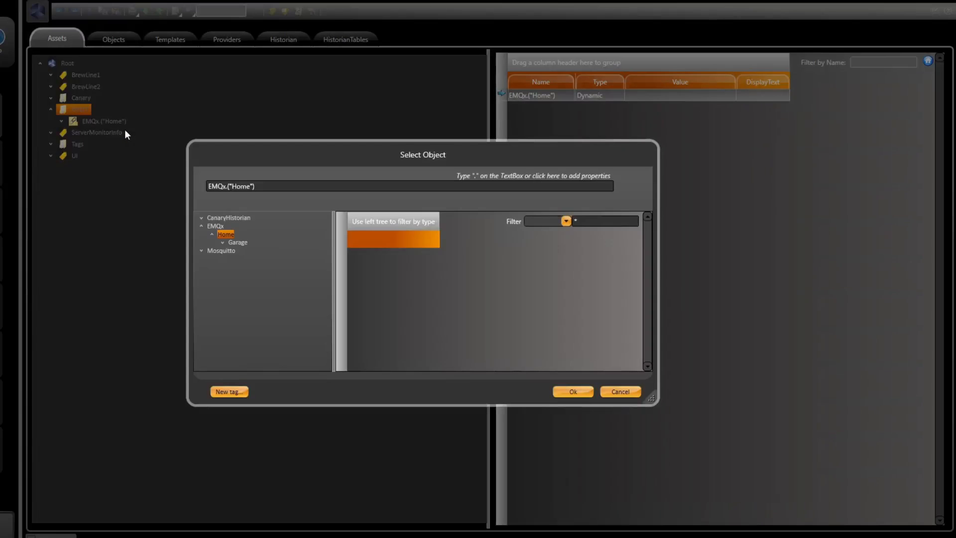
{"action": "left_click", "coordinate": [202, 250]}
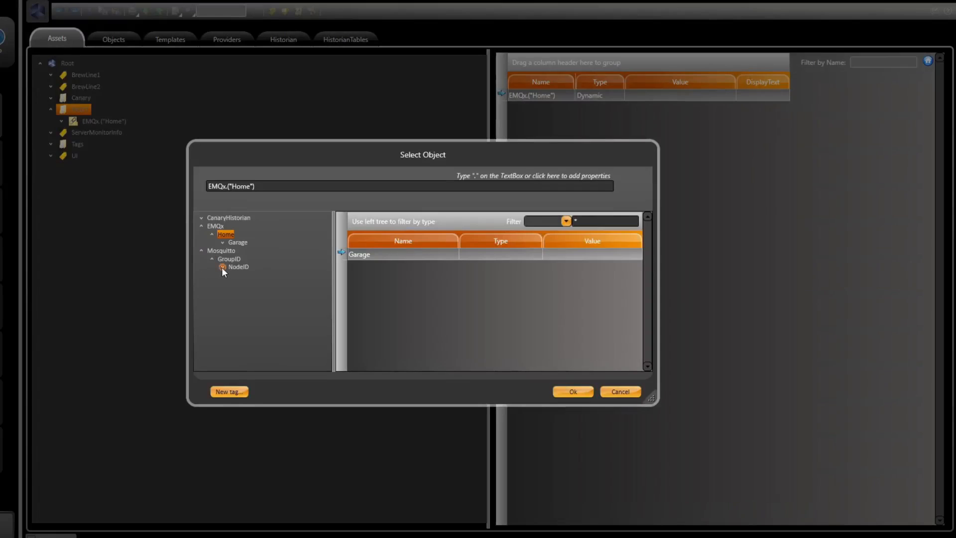
{"action": "left_click", "coordinate": [222, 267]}
{"action": "left_click", "coordinate": [233, 276]}
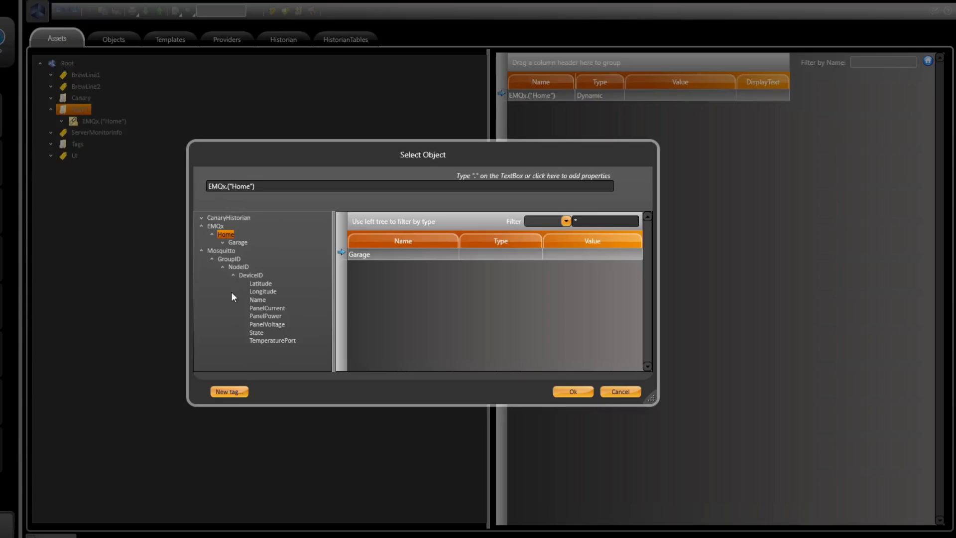
{"action": "left_click", "coordinate": [250, 275]}
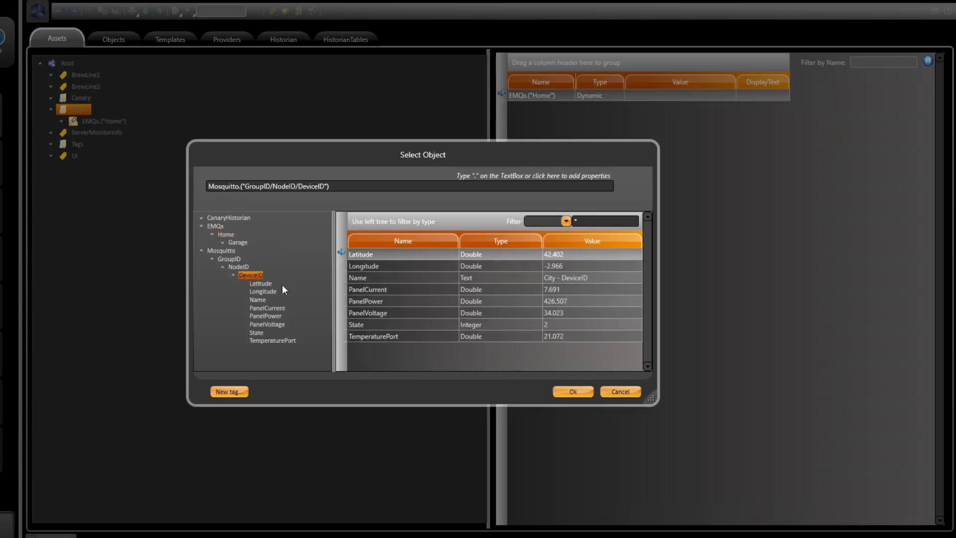
{"action": "left_click", "coordinate": [583, 392]}
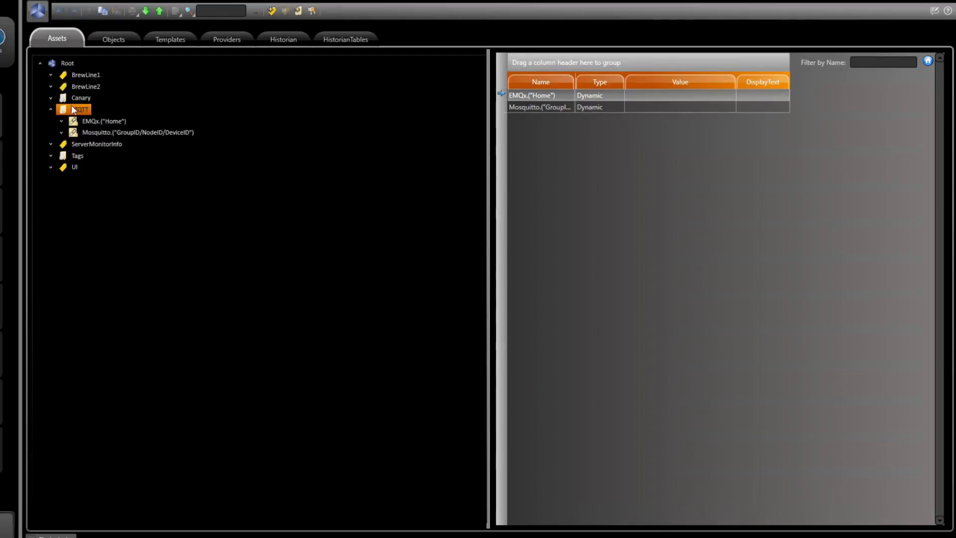
- Expand the inserted Canary, EMQx and Mosquitto assets and examine the live values of MainL1Wattage and TemperaturePort
{"action": "left_click", "coordinate": [50, 98]}
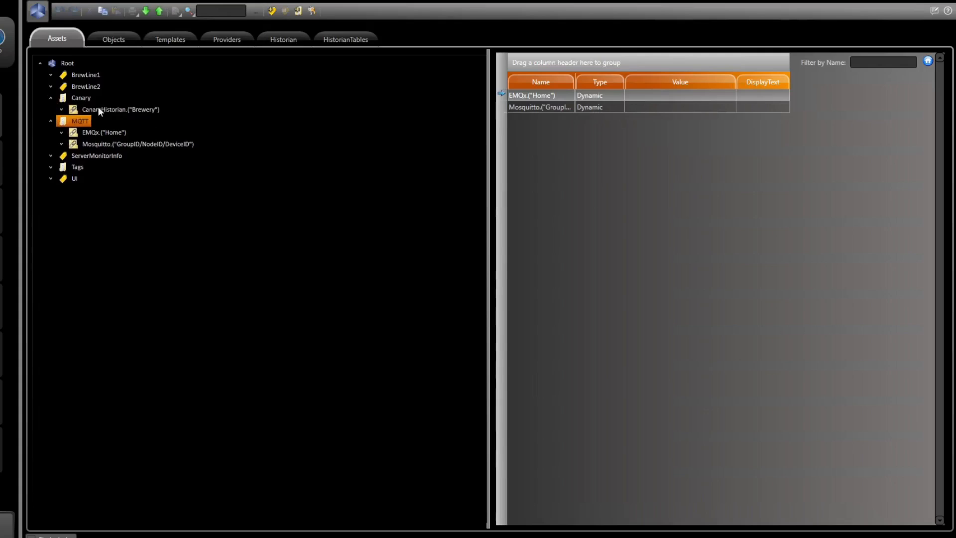
{"action": "left_click", "coordinate": [61, 109]}
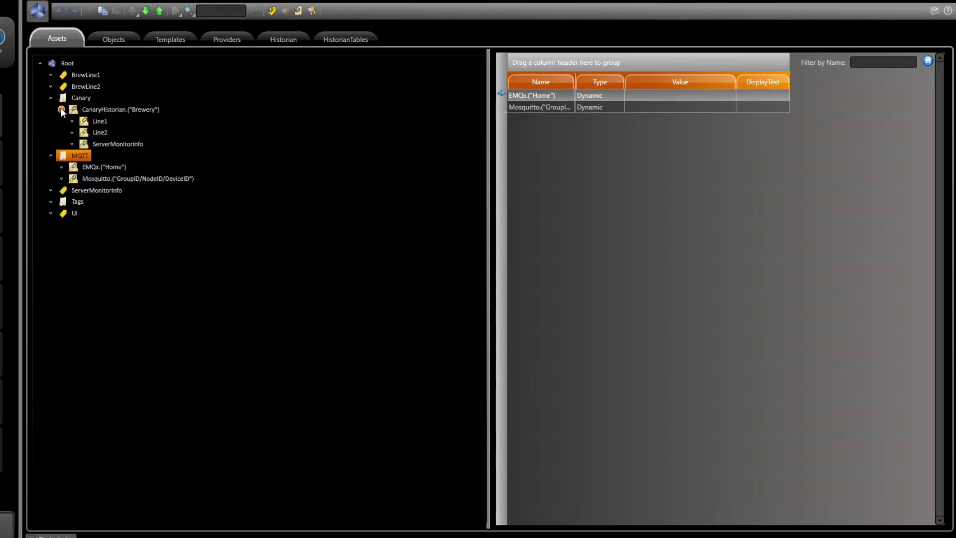
{"action": "left_click", "coordinate": [61, 168]}
{"action": "left_click", "coordinate": [72, 179]}
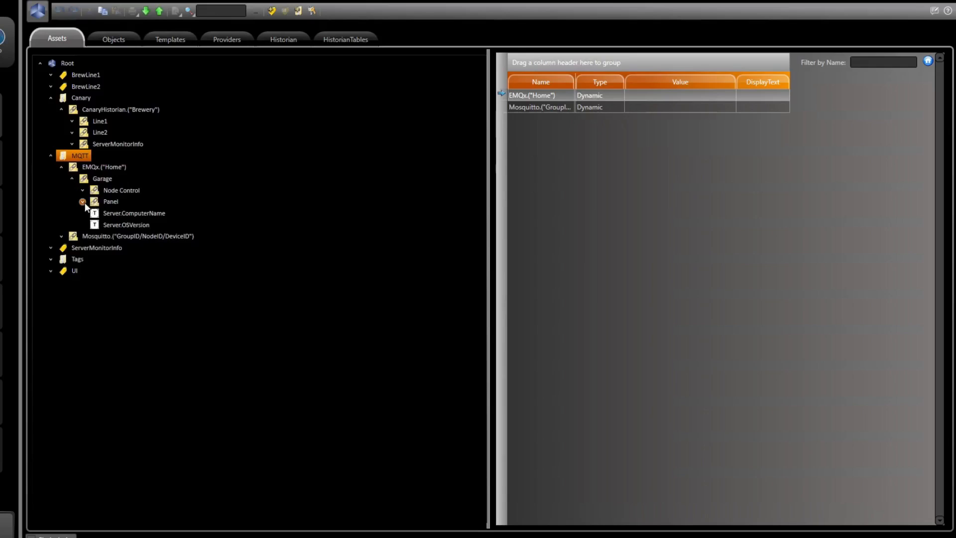
{"action": "left_click", "coordinate": [82, 202]}
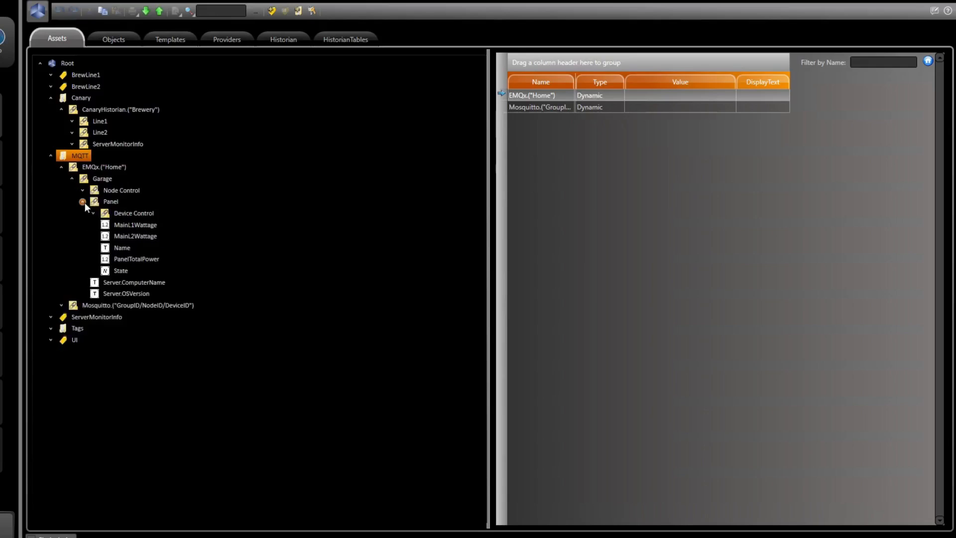
{"action": "left_click", "coordinate": [129, 227]}
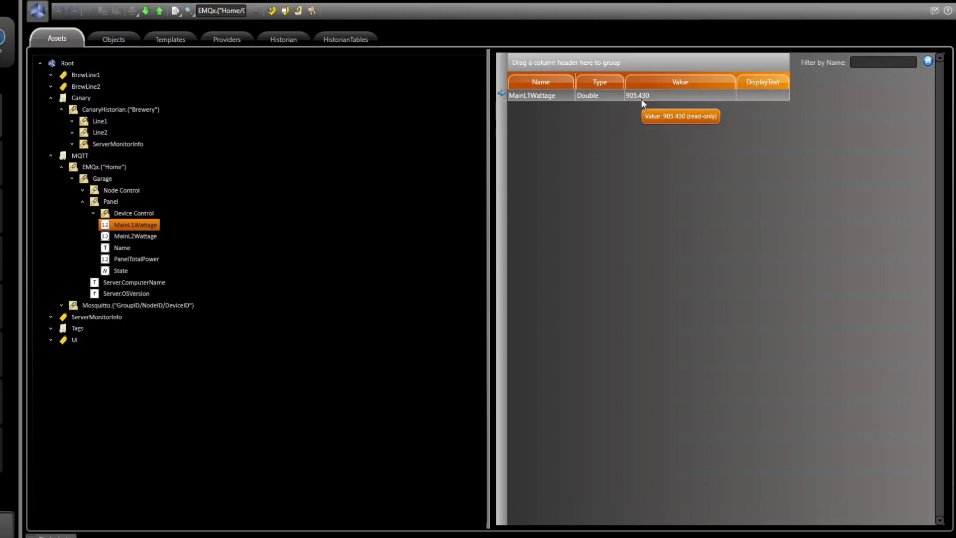
{"action": "left_click", "coordinate": [62, 305]}
{"action": "left_click", "coordinate": [111, 397]}
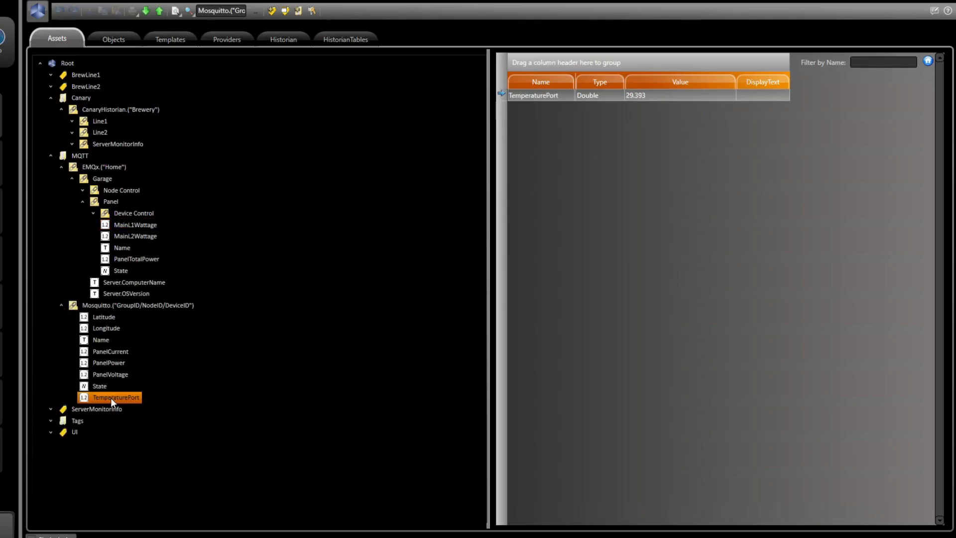